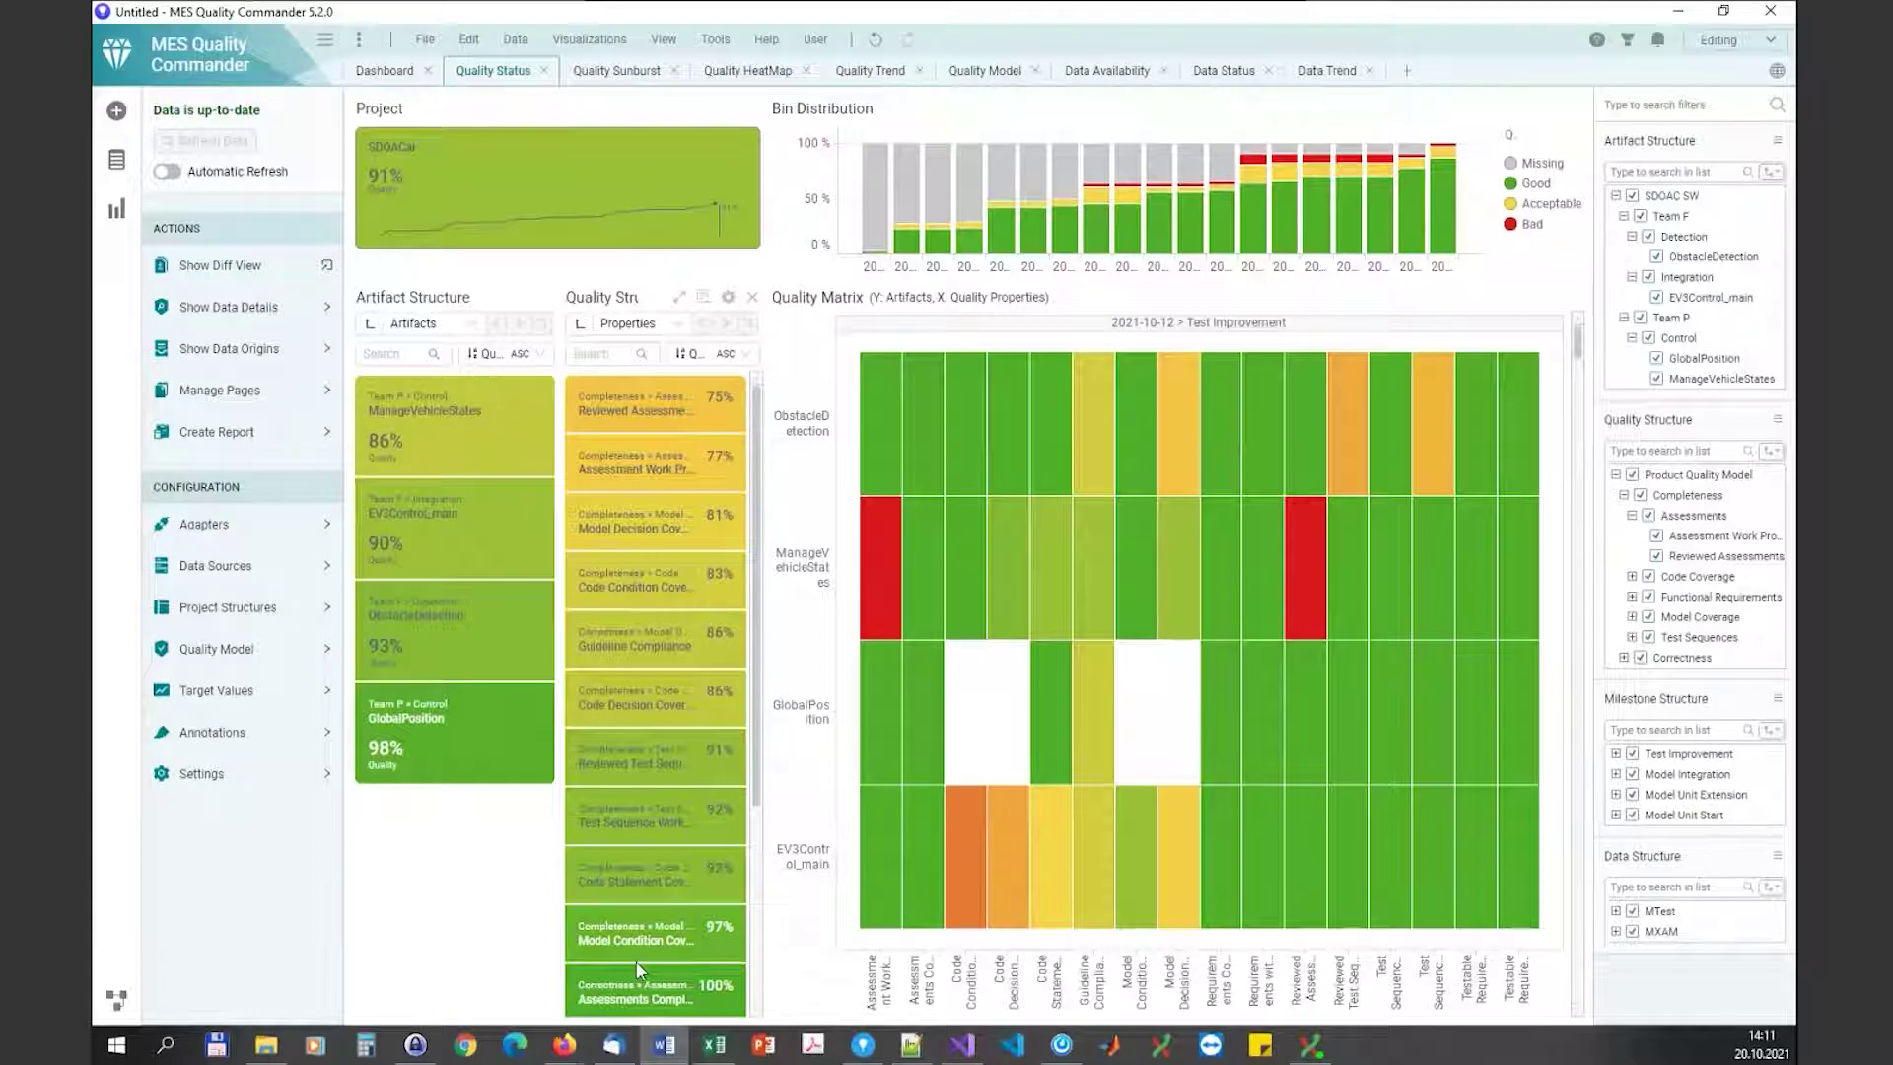
Step: Filter the dashboard to ManageVehicleStates and Guideline Compliance, then clear both filters
{"action": "left_click", "coordinate": [1404, 510]}
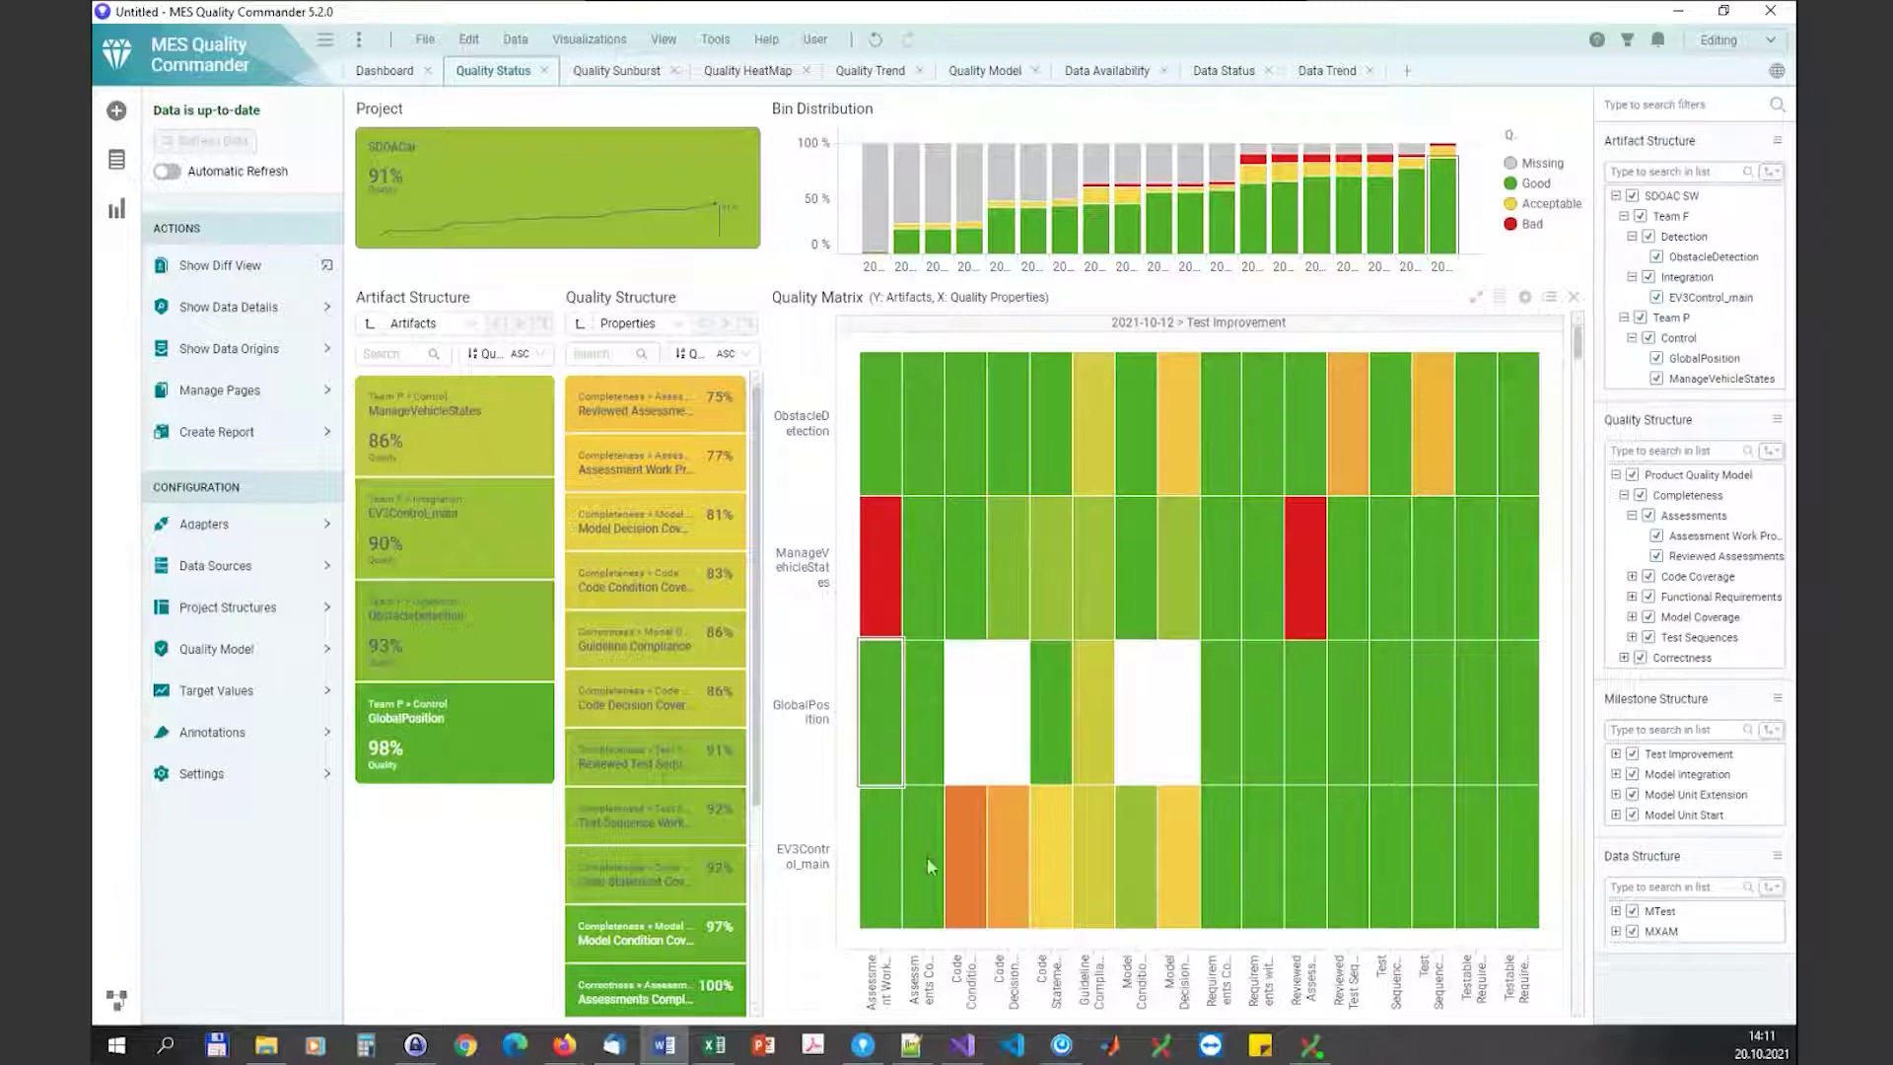
{"action": "mouse_move", "coordinate": [972, 890]}
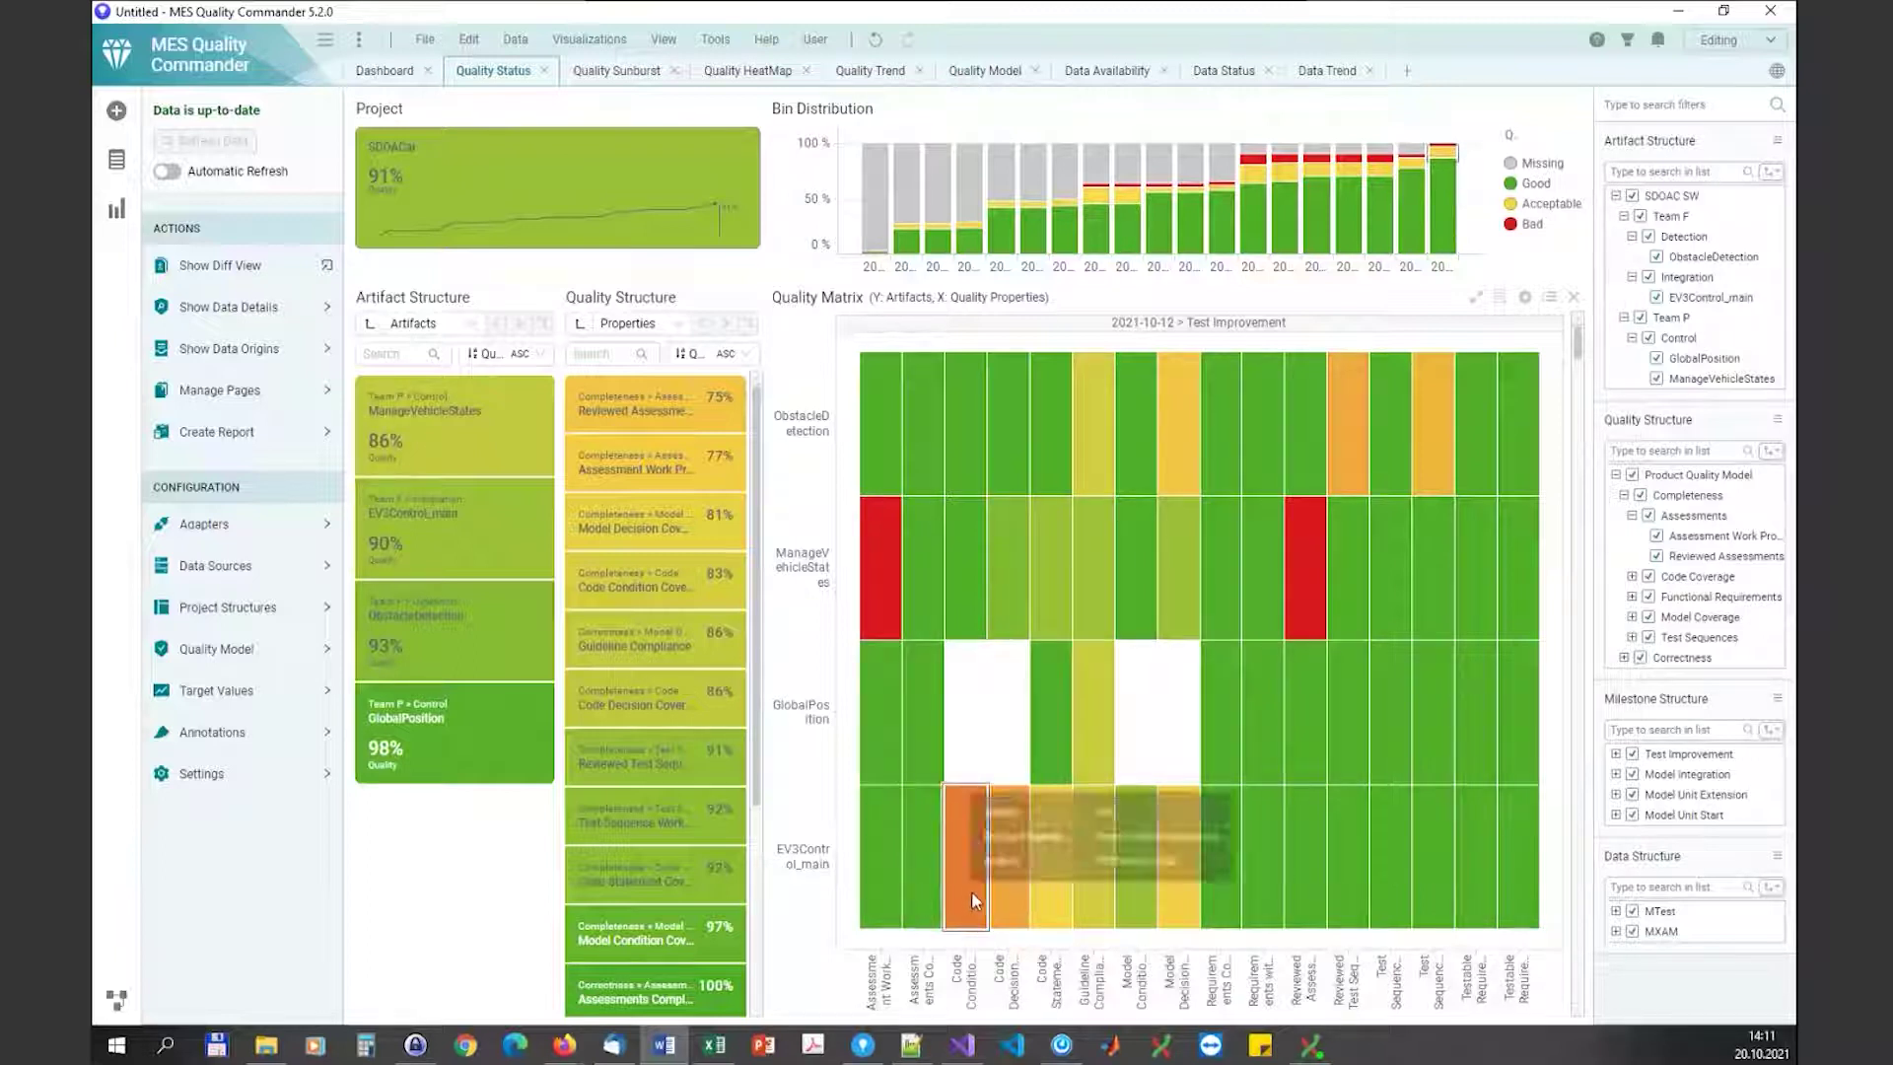
{"action": "left_click", "coordinate": [469, 441]}
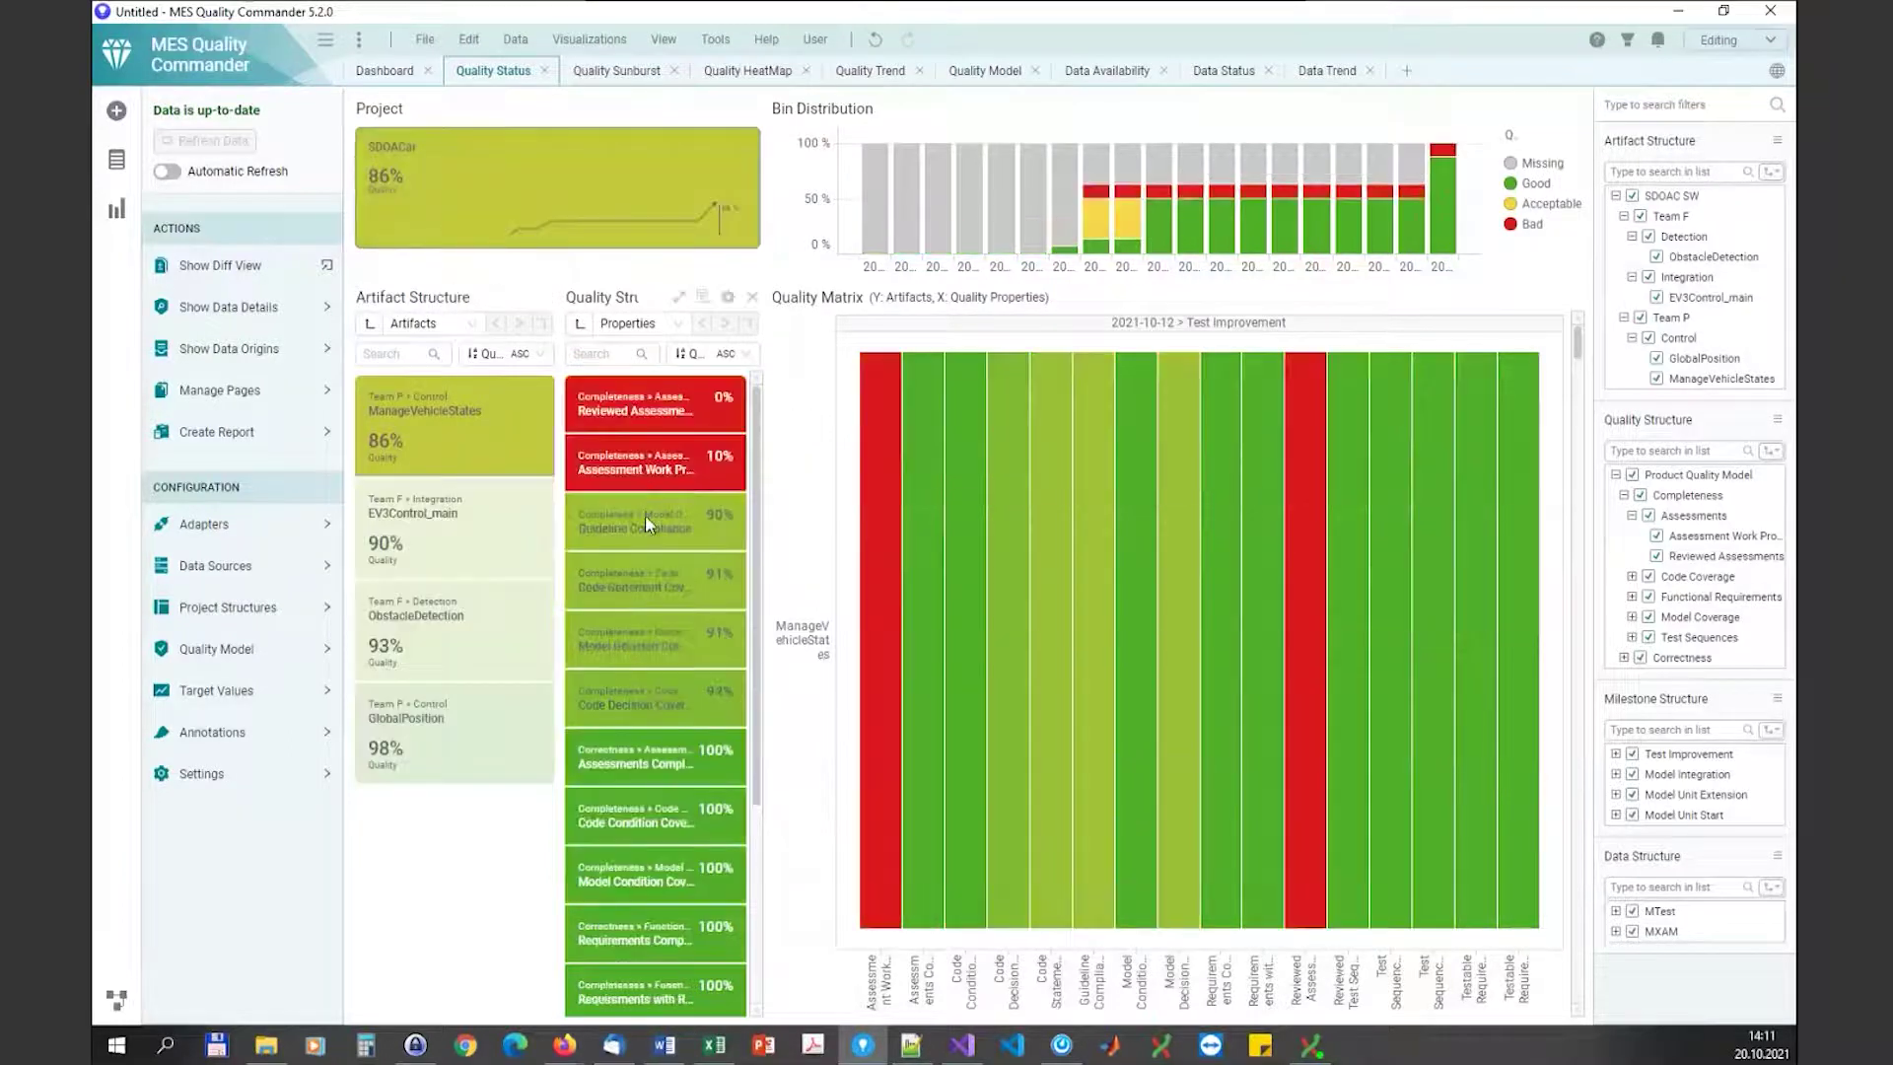
{"action": "left_click", "coordinate": [645, 515]}
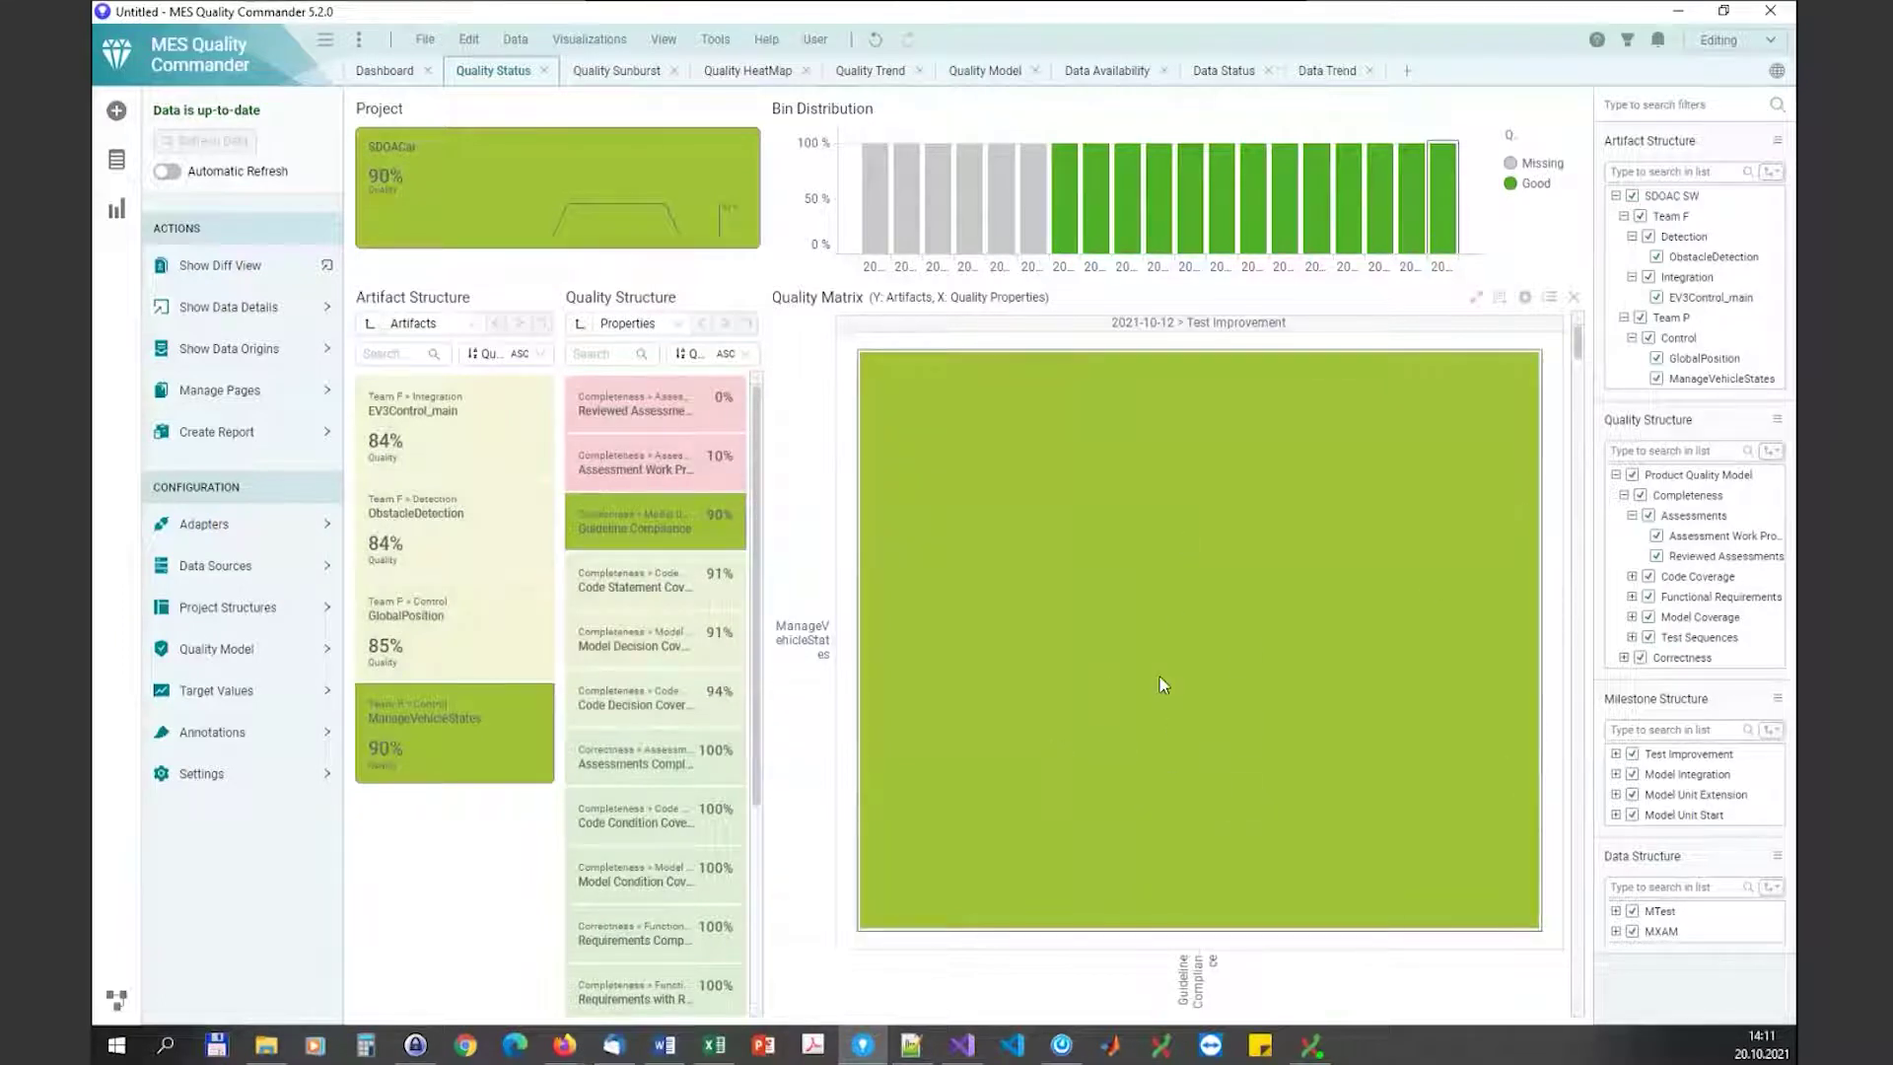
{"action": "left_click", "coordinate": [493, 176]}
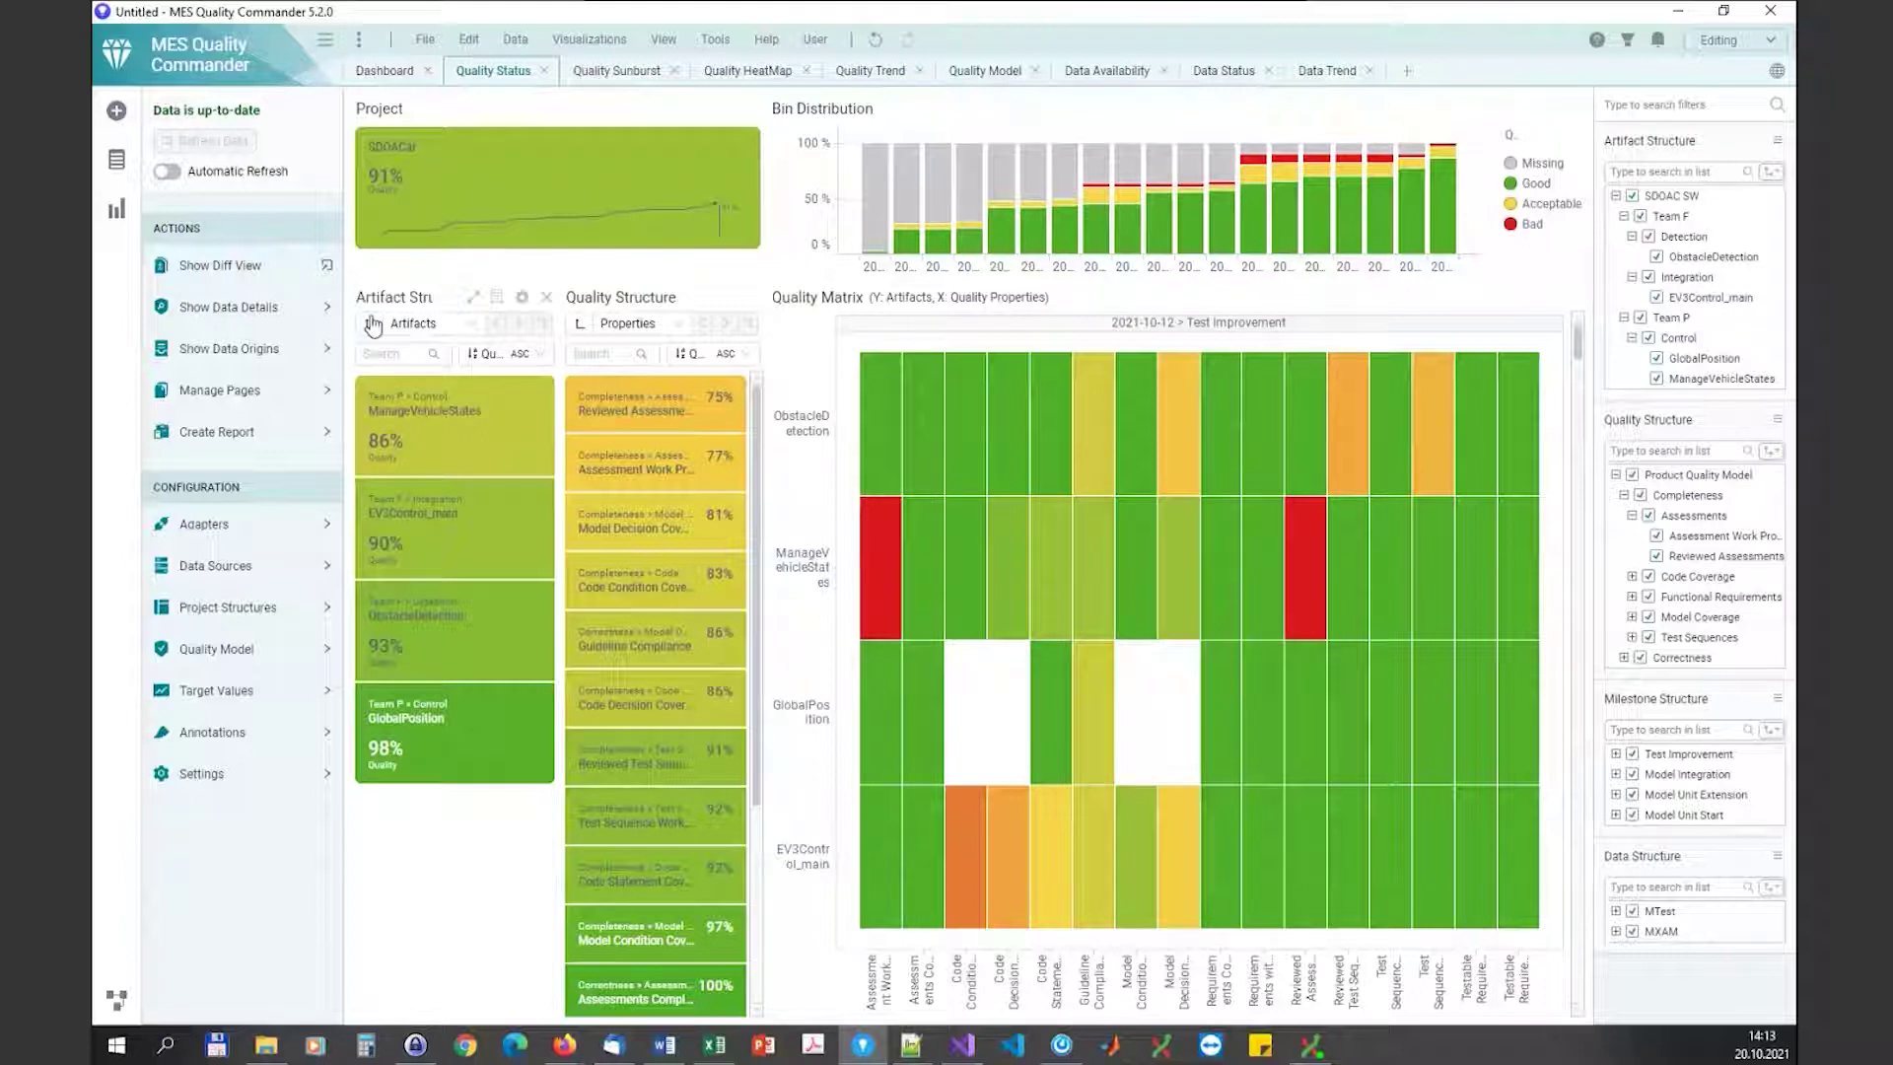
Step: Switch the artifact breakdown to the Elements level: Integration, Detection and Control
{"action": "left_click", "coordinate": [371, 325]}
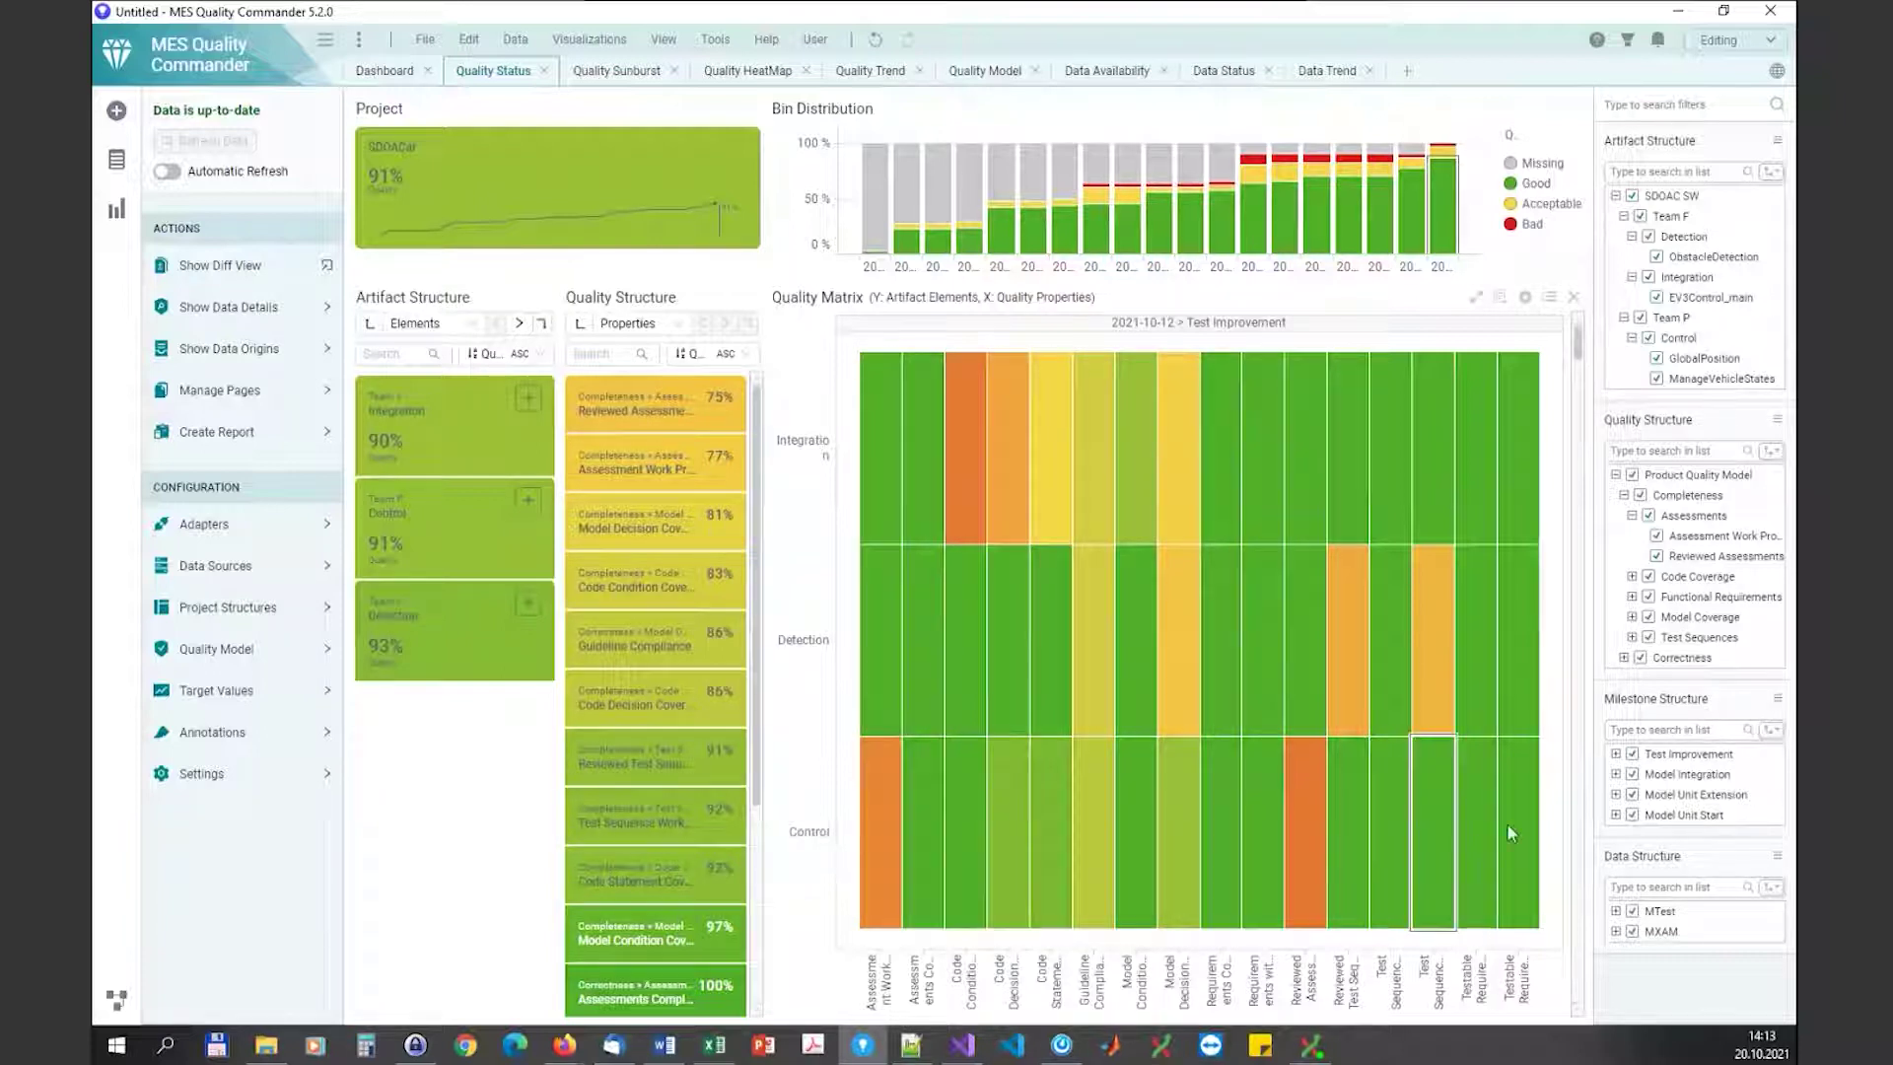
{"action": "mouse_move", "coordinate": [1514, 818]}
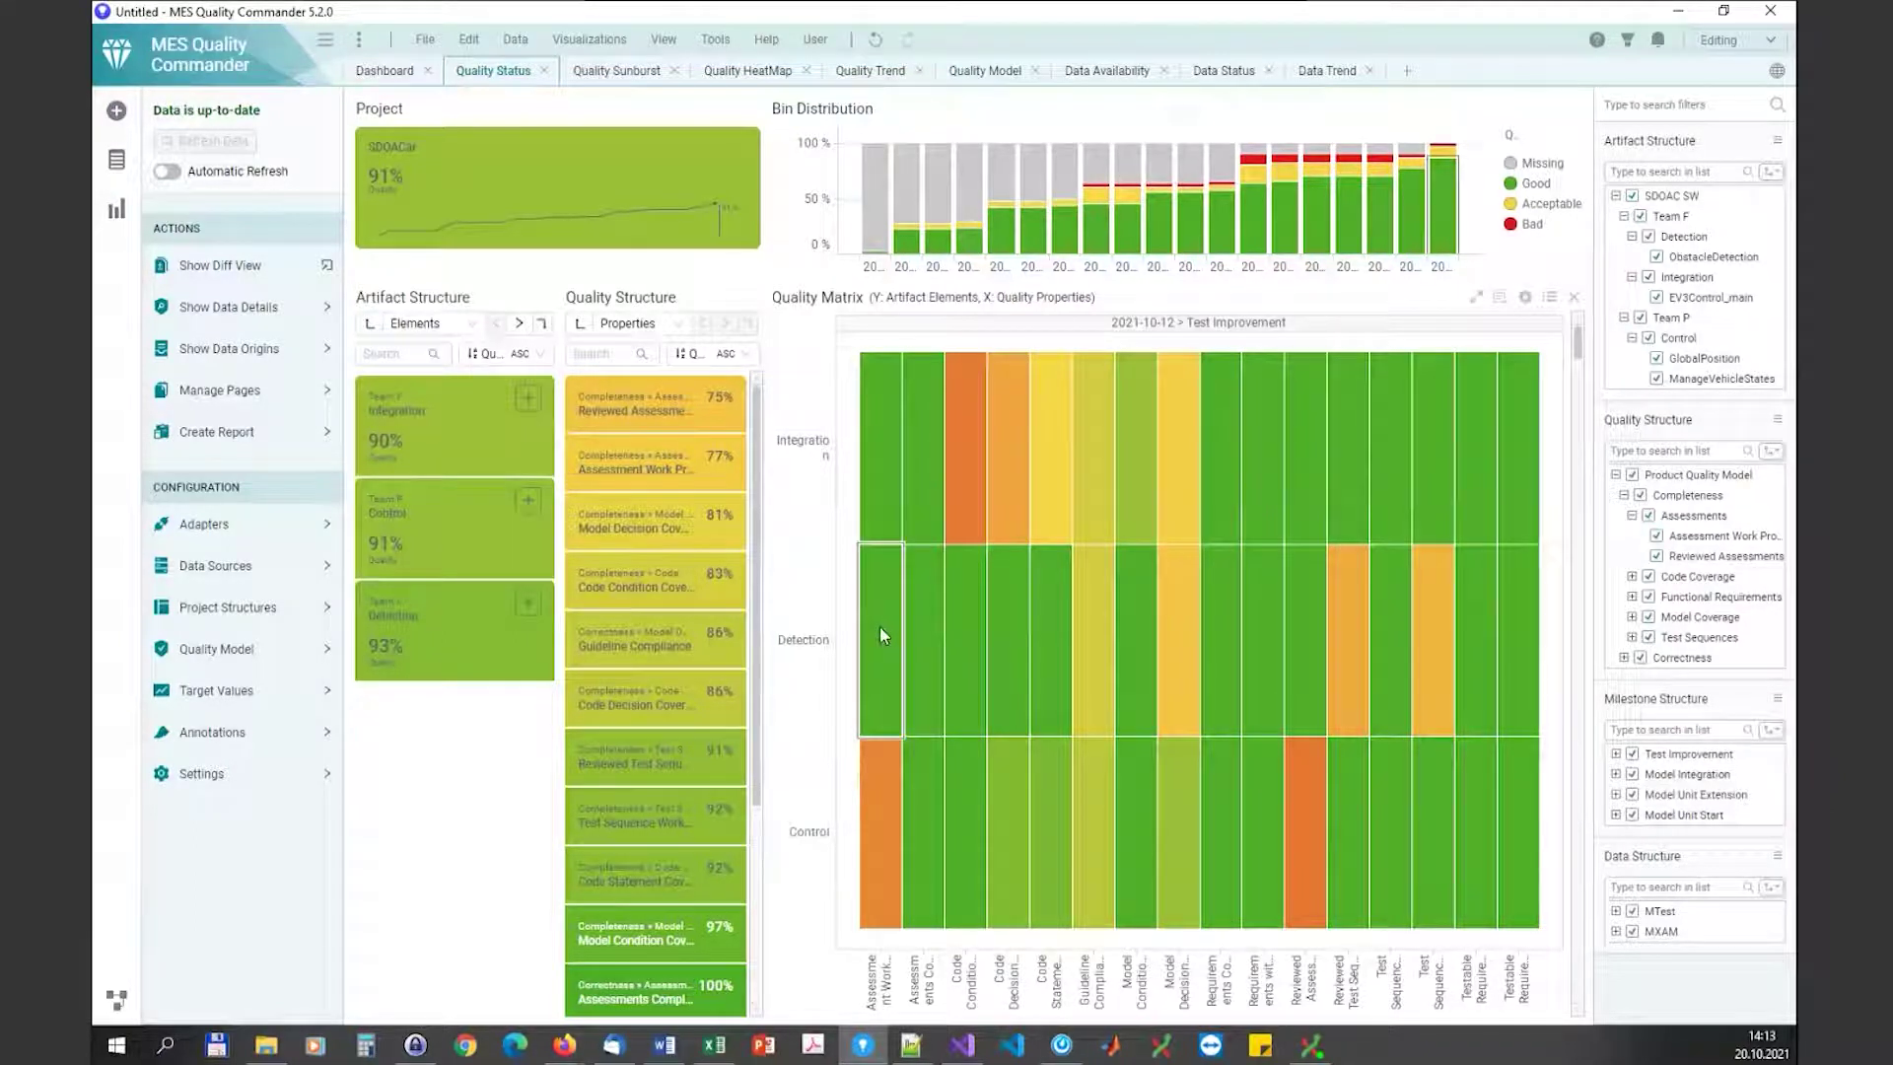
{"action": "mouse_move", "coordinate": [879, 631]}
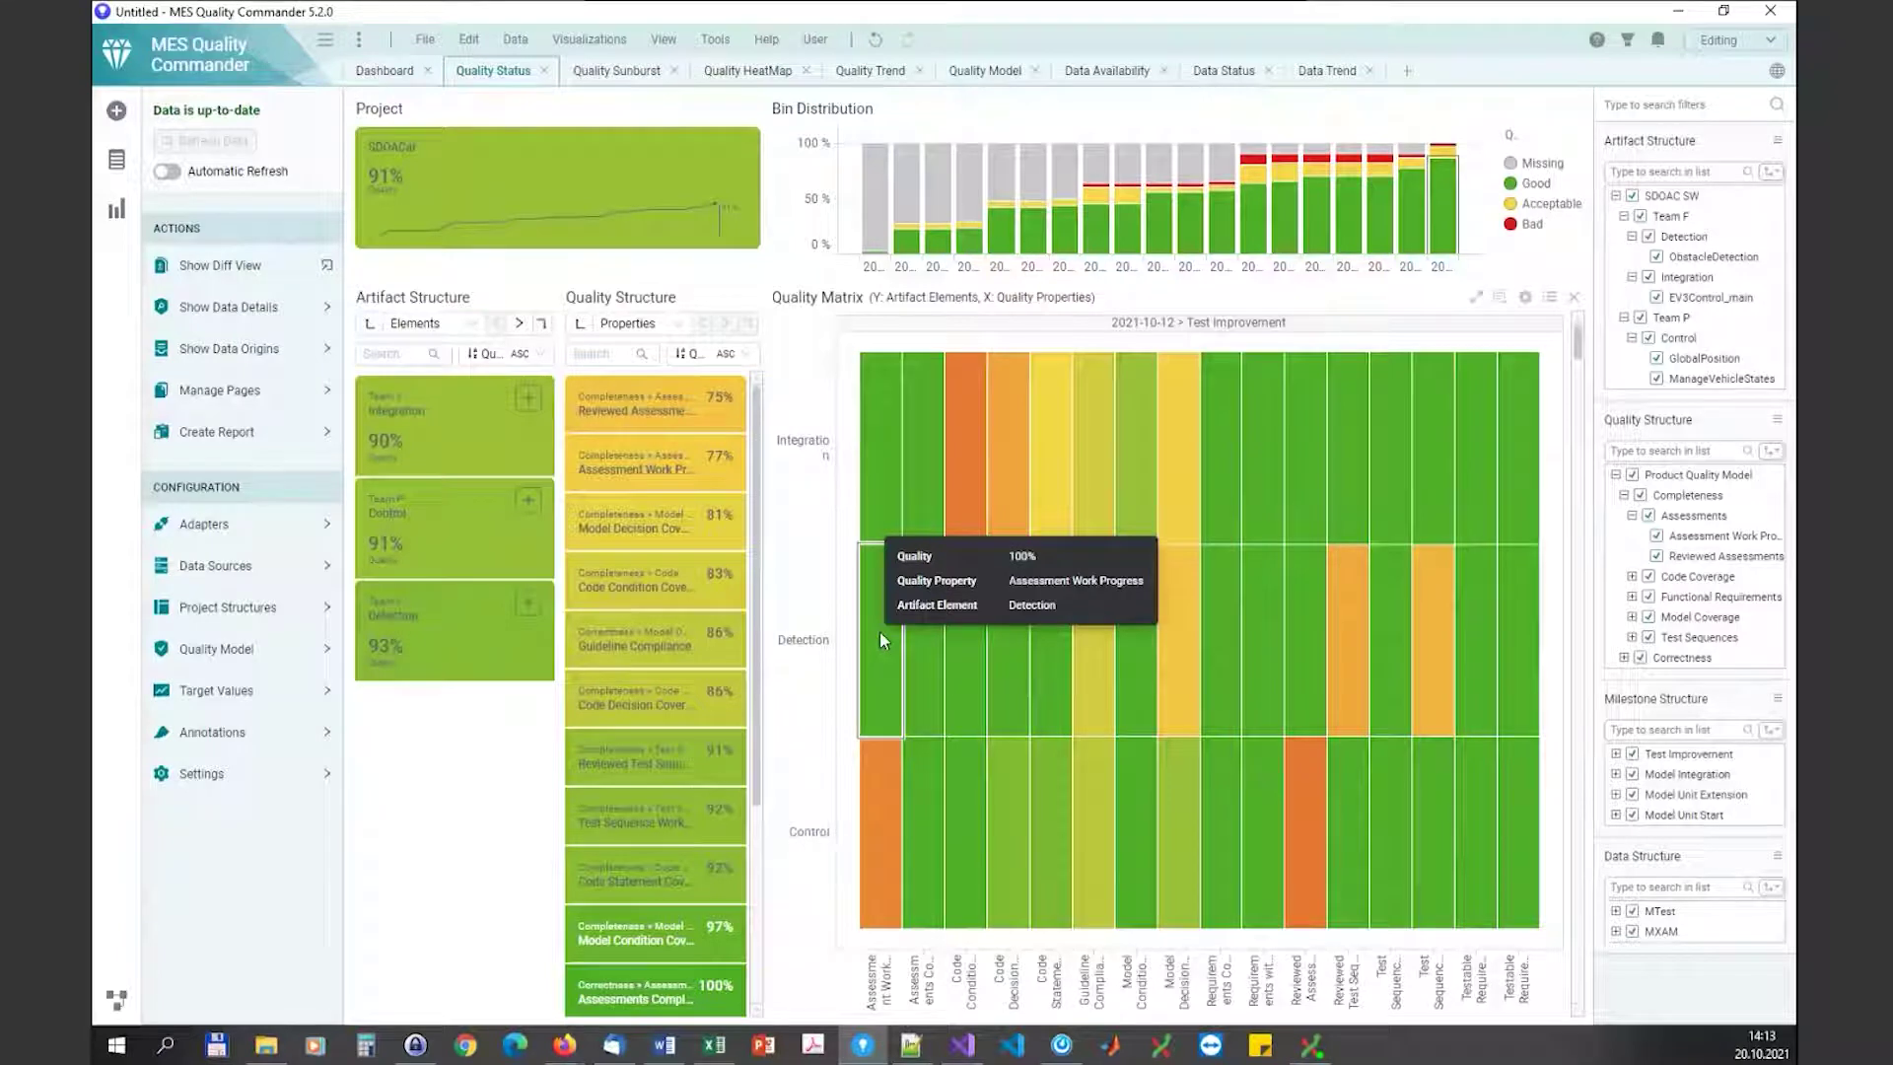
Step: Regroup the artifact tree and matrix rows by team, selecting Team P and Team F cells
{"action": "left_click", "coordinate": [370, 325]}
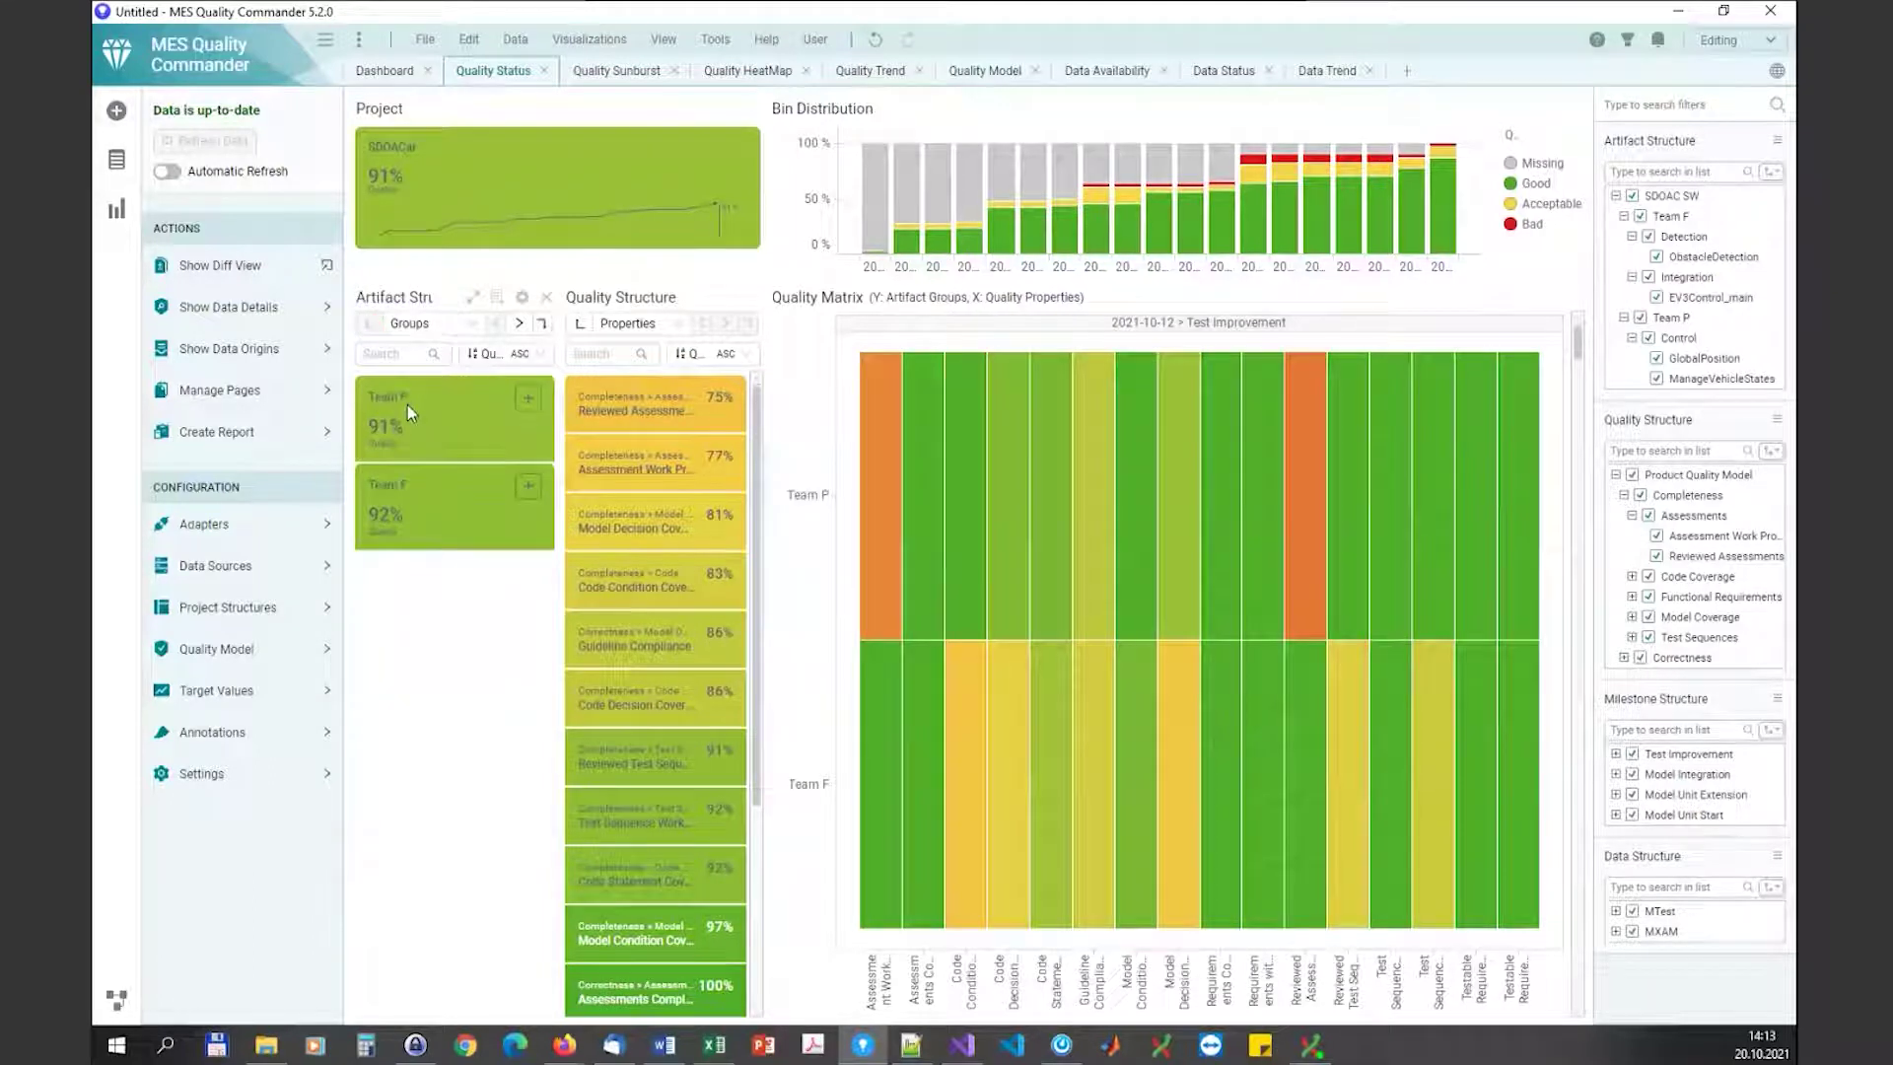
{"action": "left_click", "coordinate": [891, 459]}
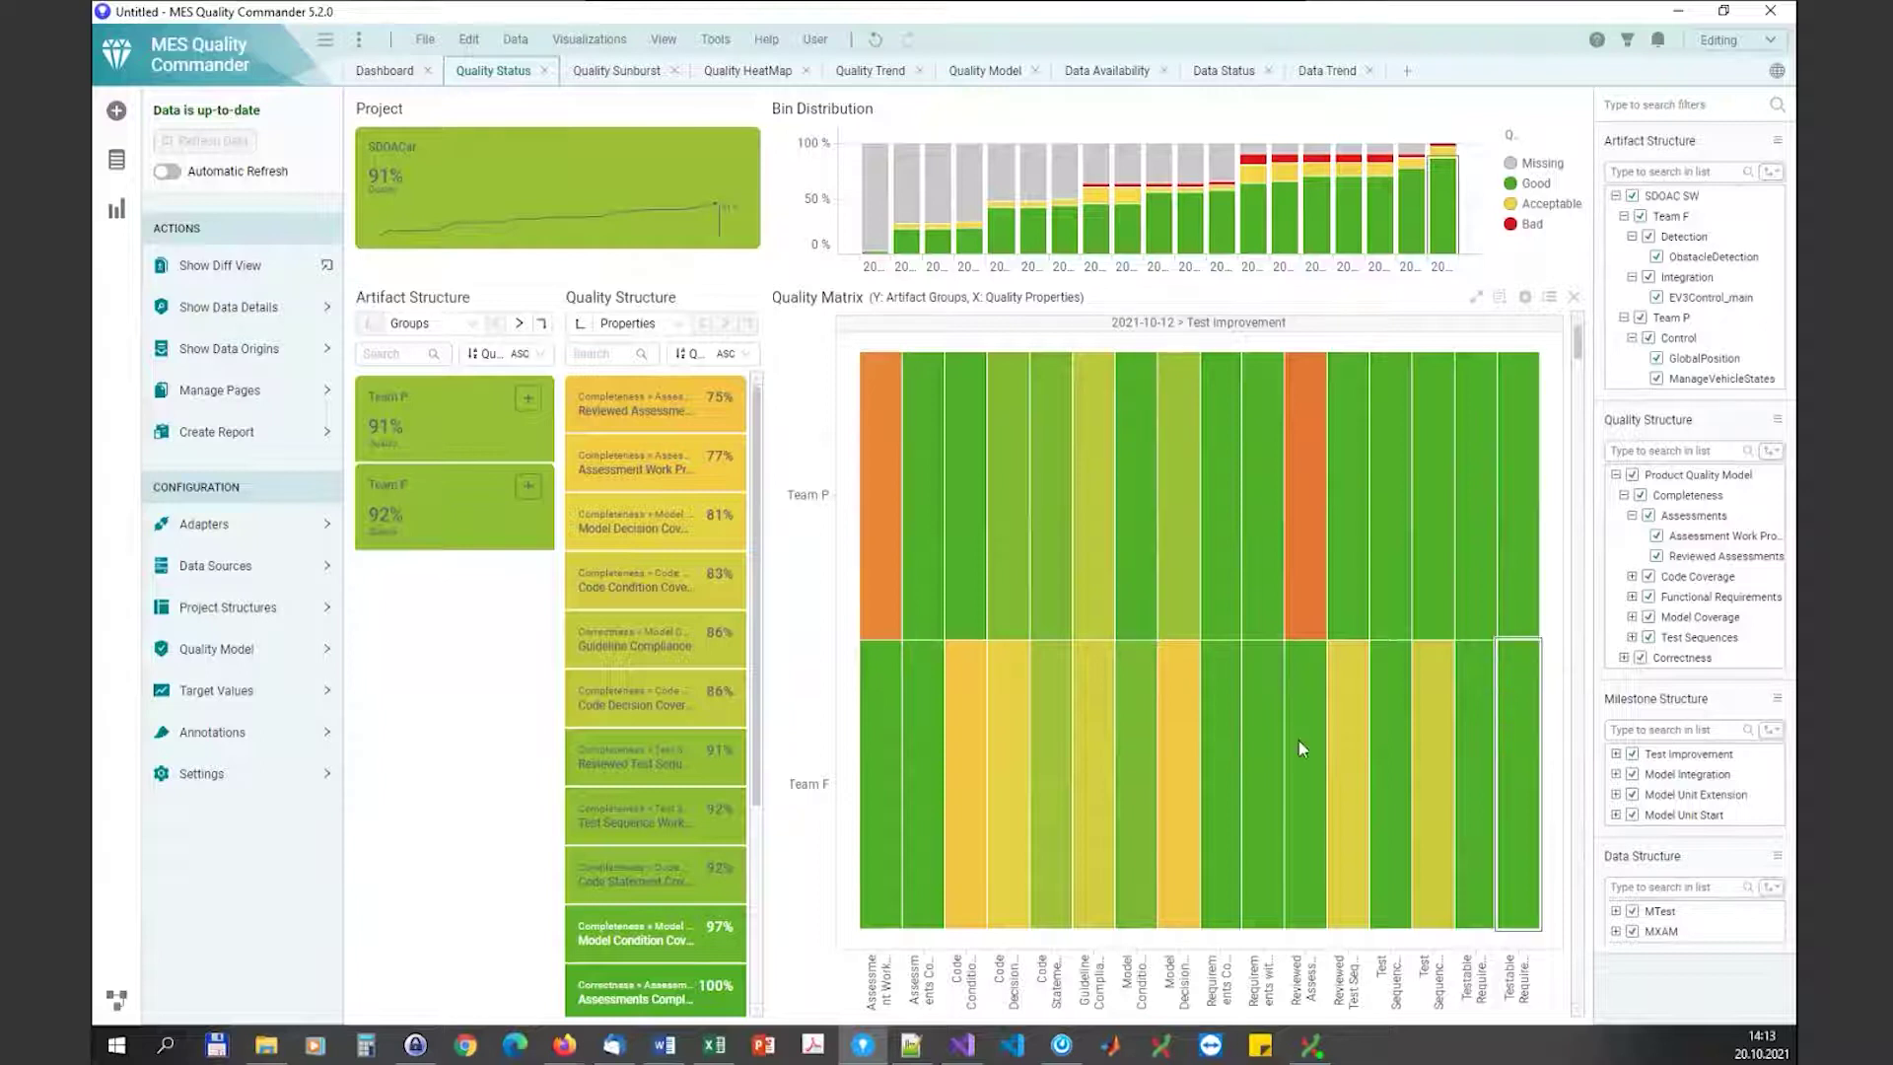
{"action": "left_click", "coordinate": [902, 749]}
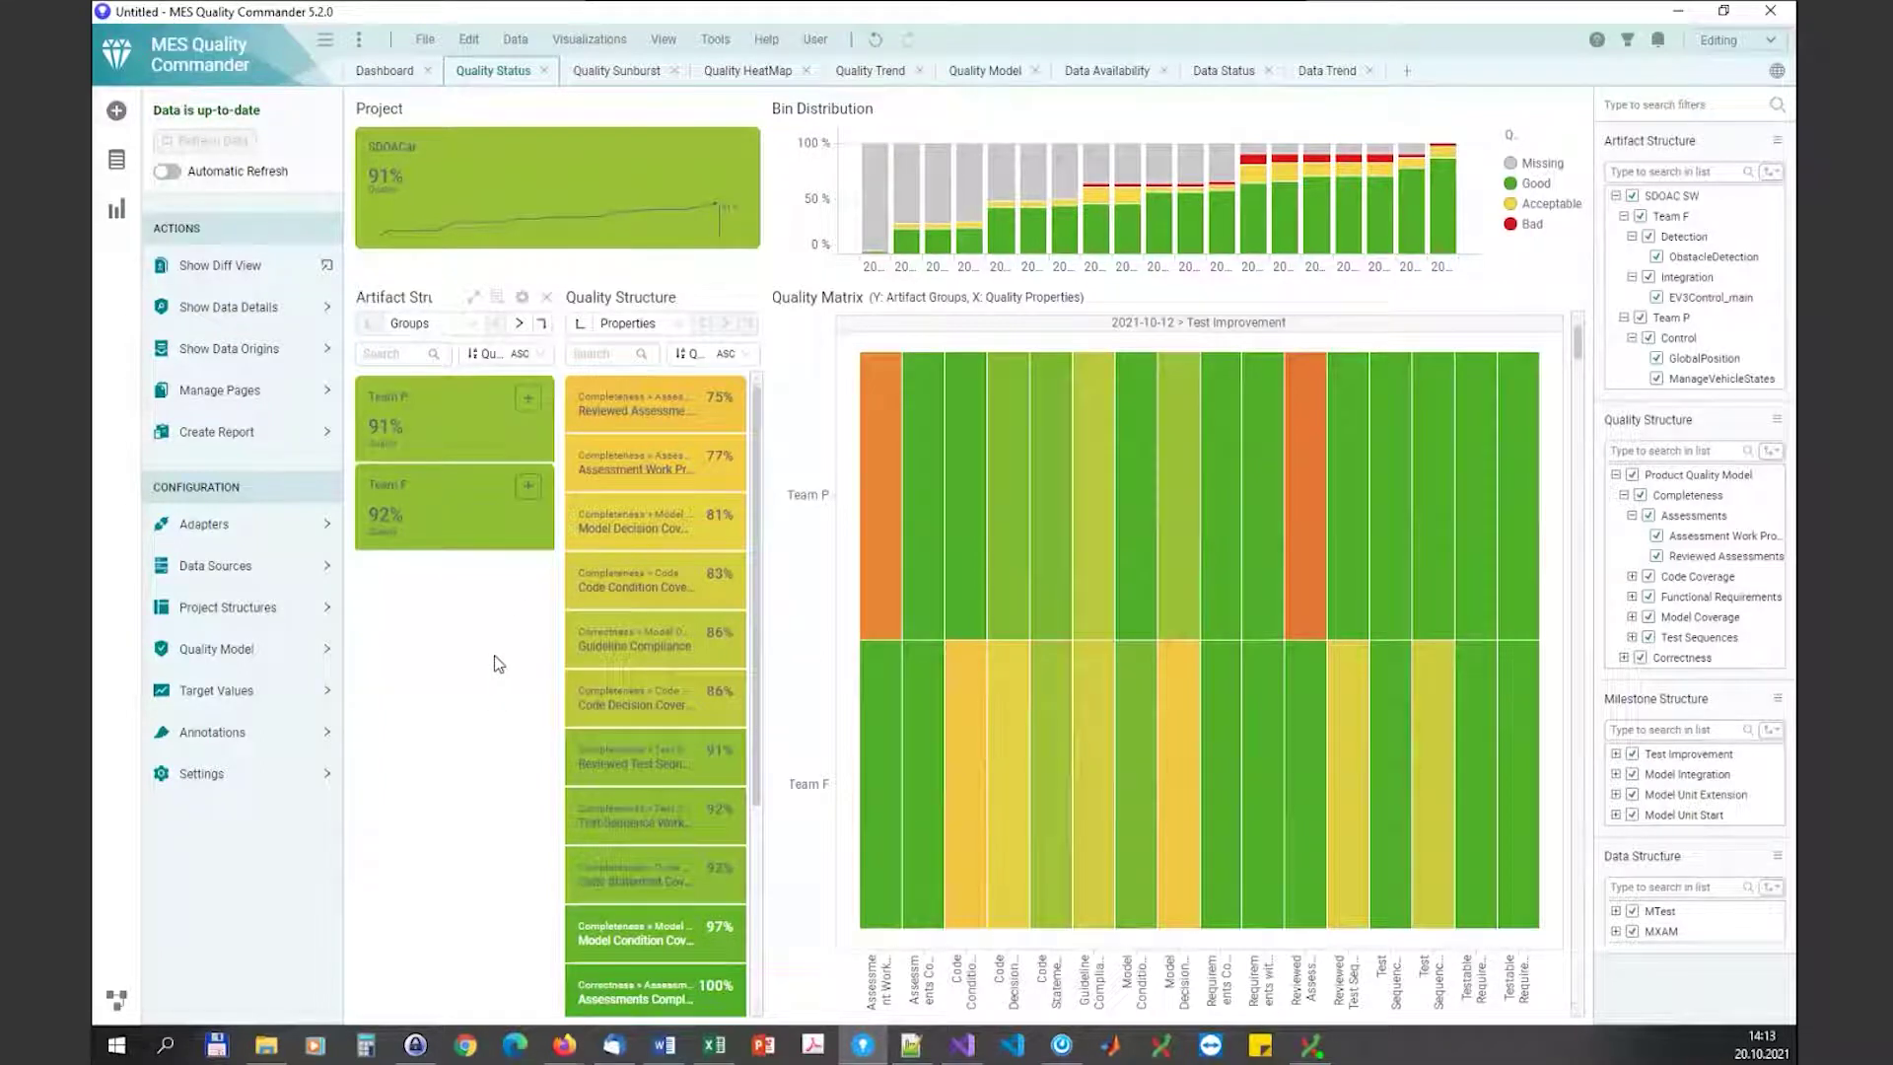
Step: Expand Team P to Control, and Team F through Integration and Detection to their artifacts
{"action": "left_click", "coordinate": [529, 402]}
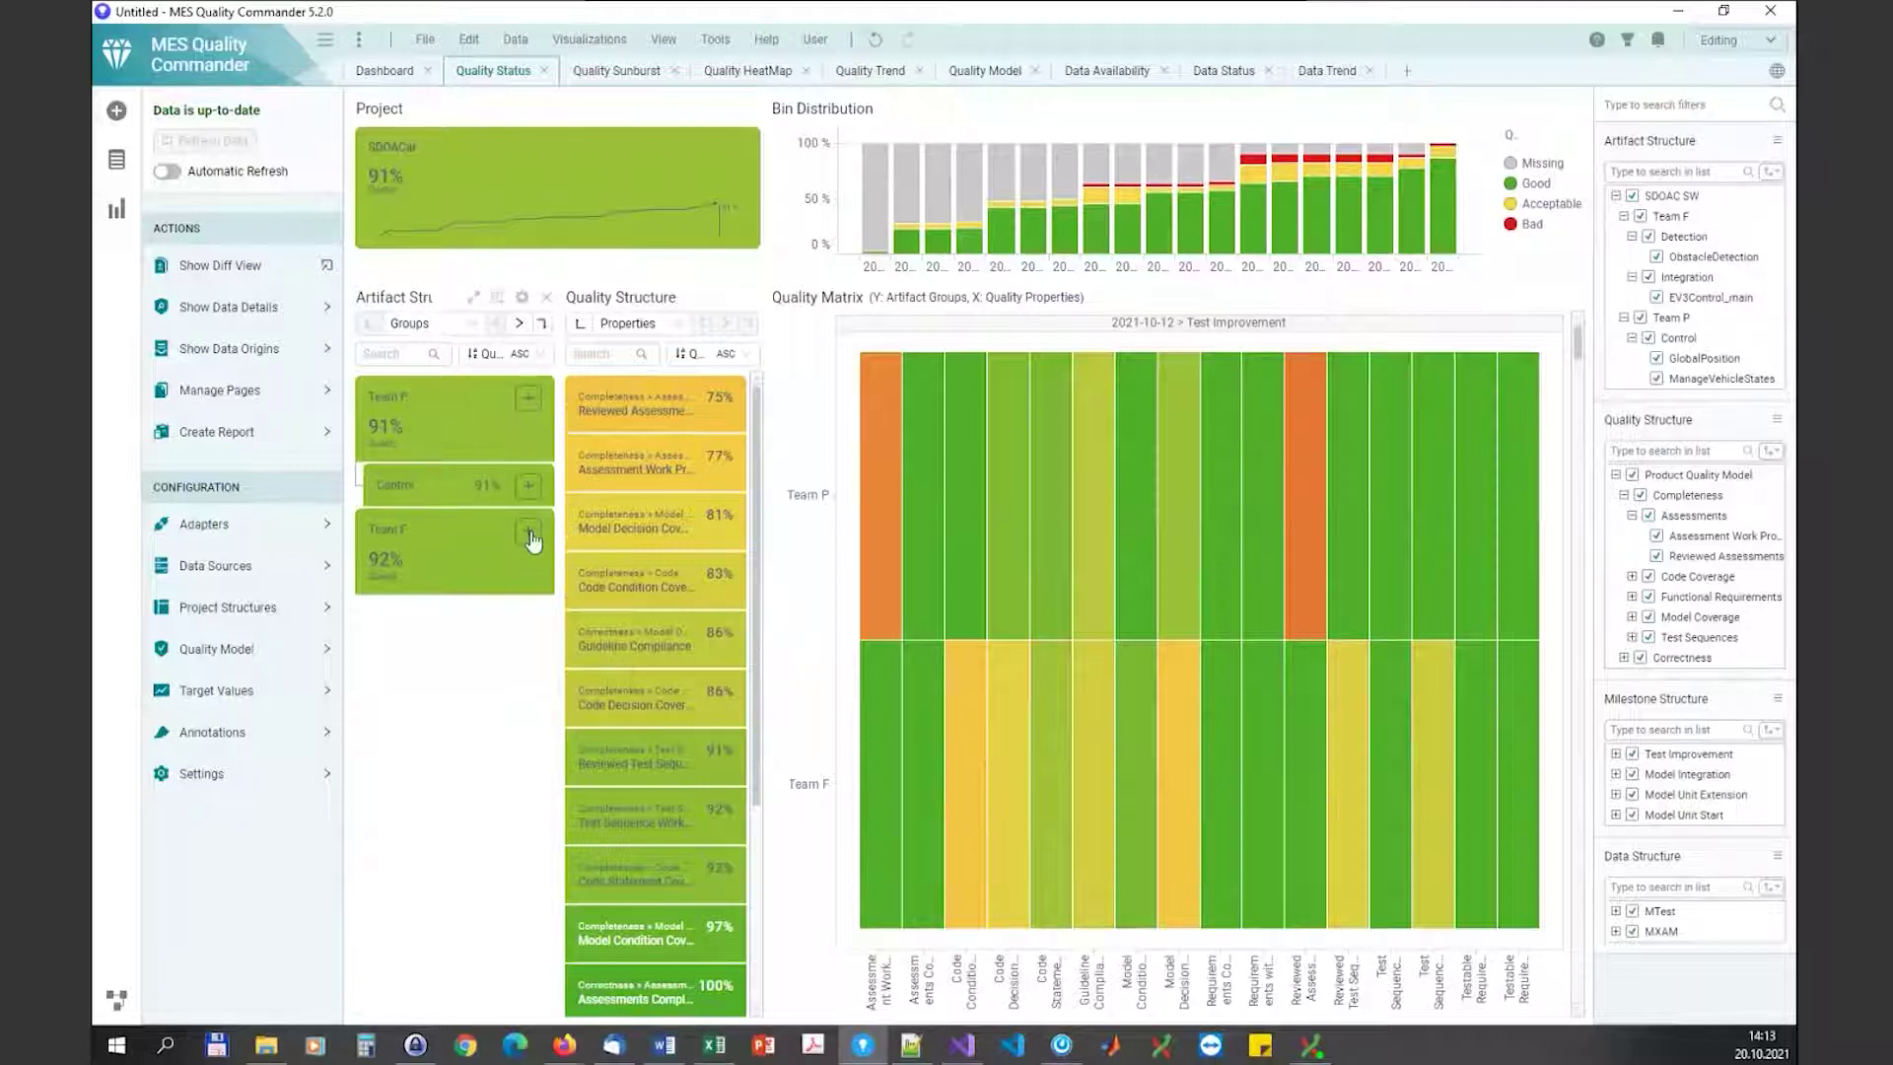
{"action": "left_click", "coordinate": [529, 530]}
{"action": "left_click", "coordinate": [530, 619]}
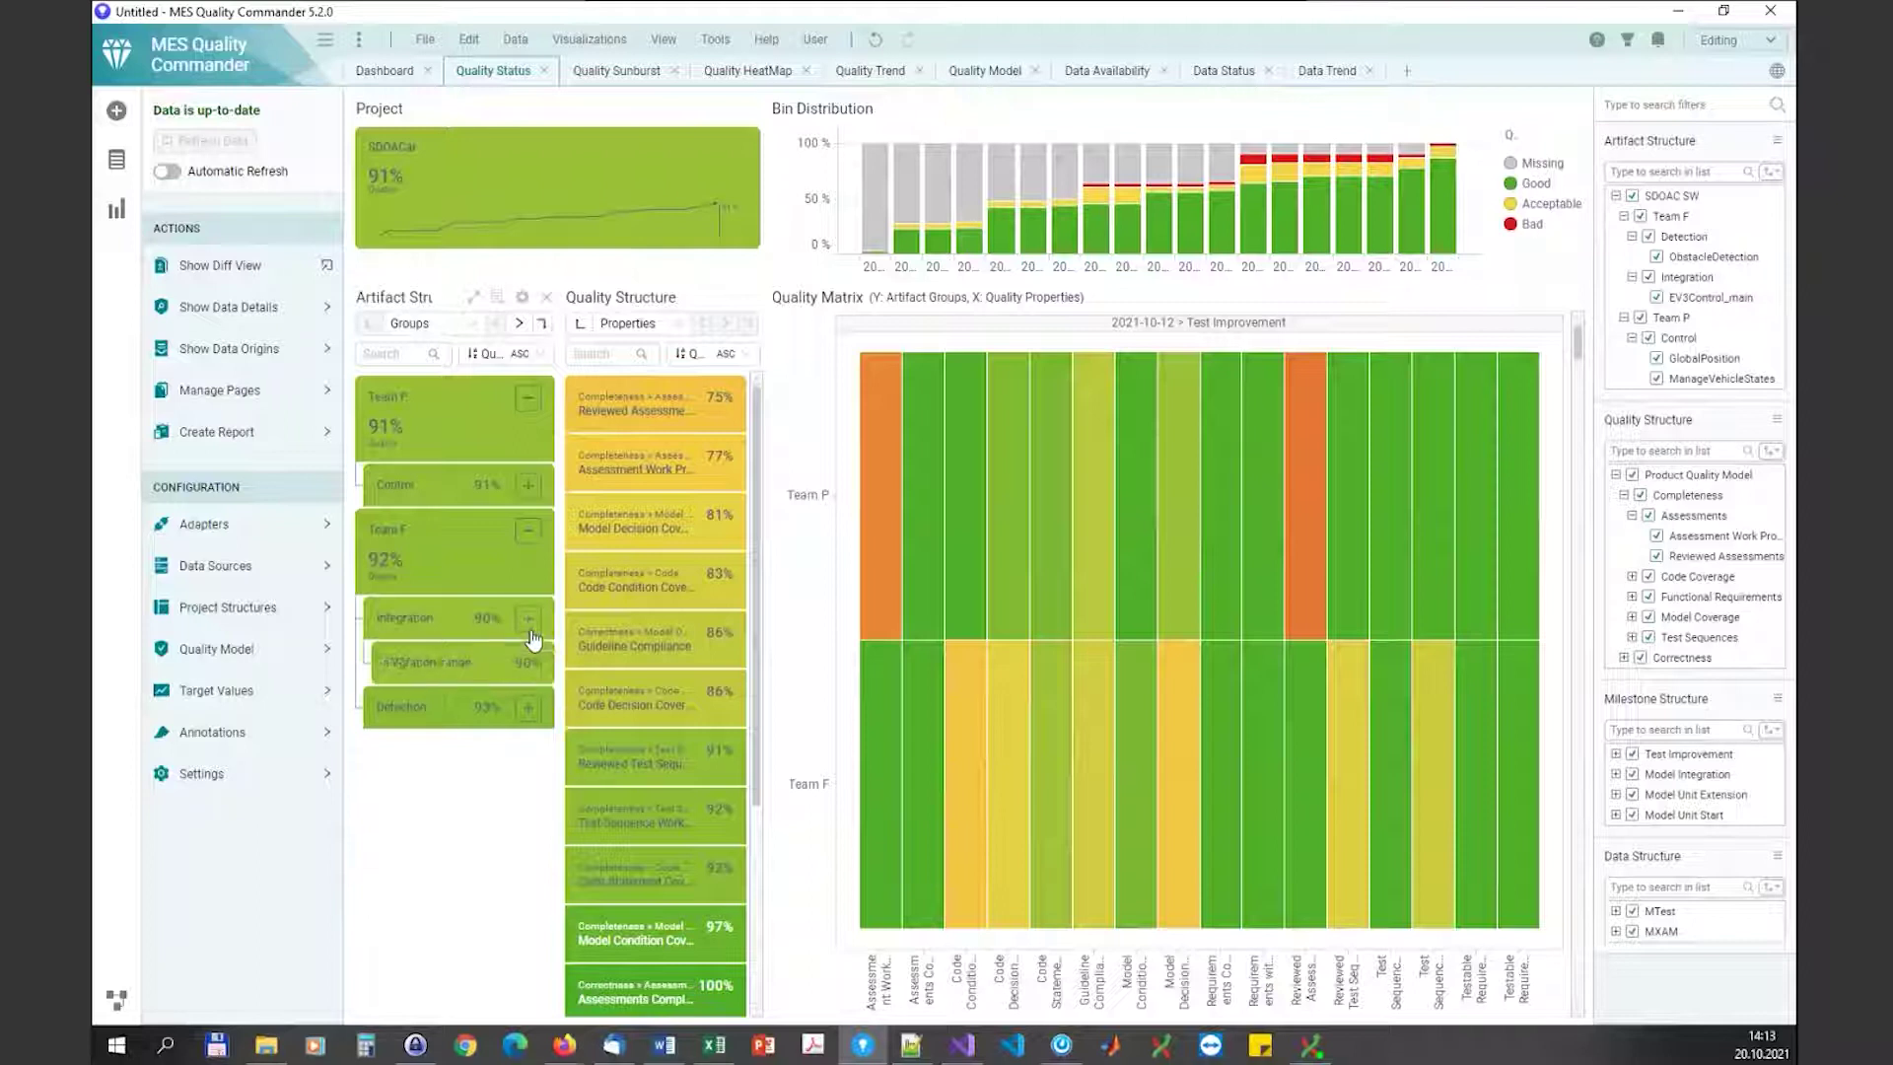
{"action": "left_click", "coordinate": [529, 710]}
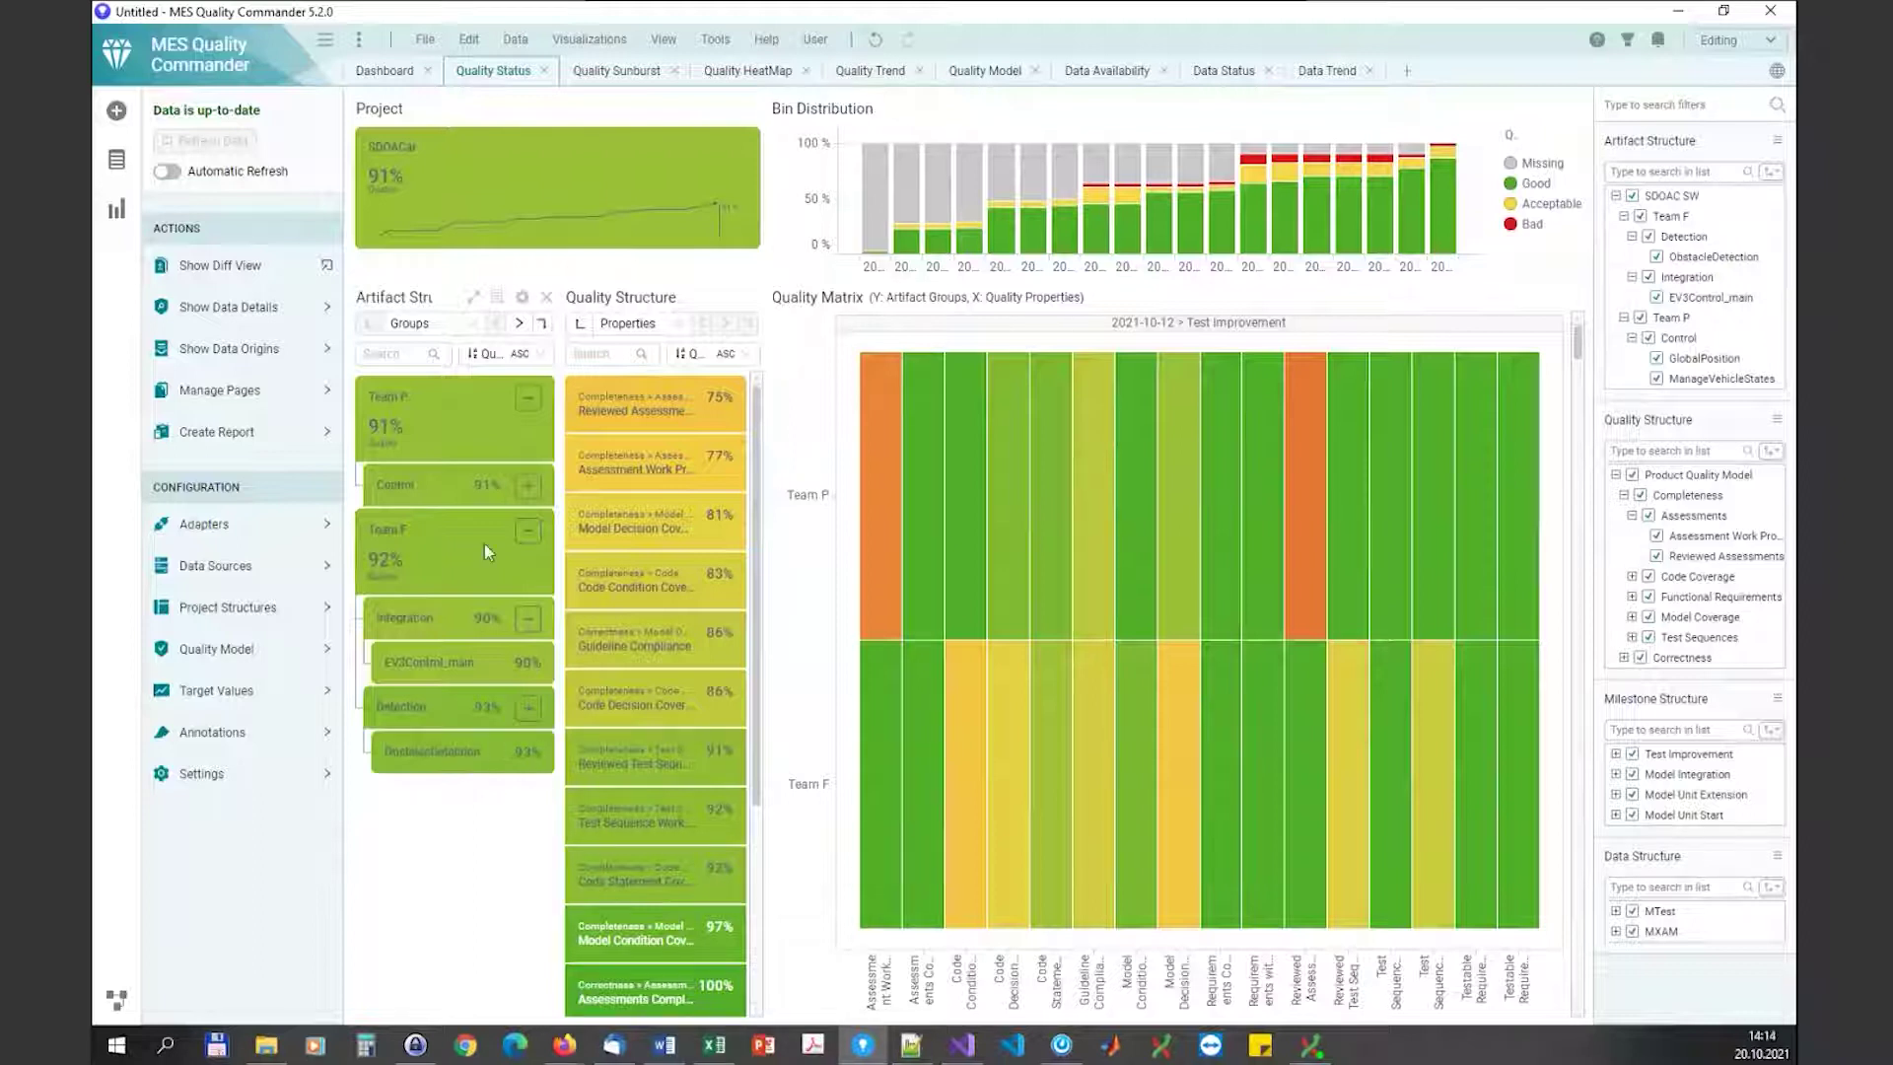
Step: Filter to Control and ObstacleDetection, show matrix rows per artifact, keeping Groups - Artifacts grouping
{"action": "left_click", "coordinate": [451, 483]}
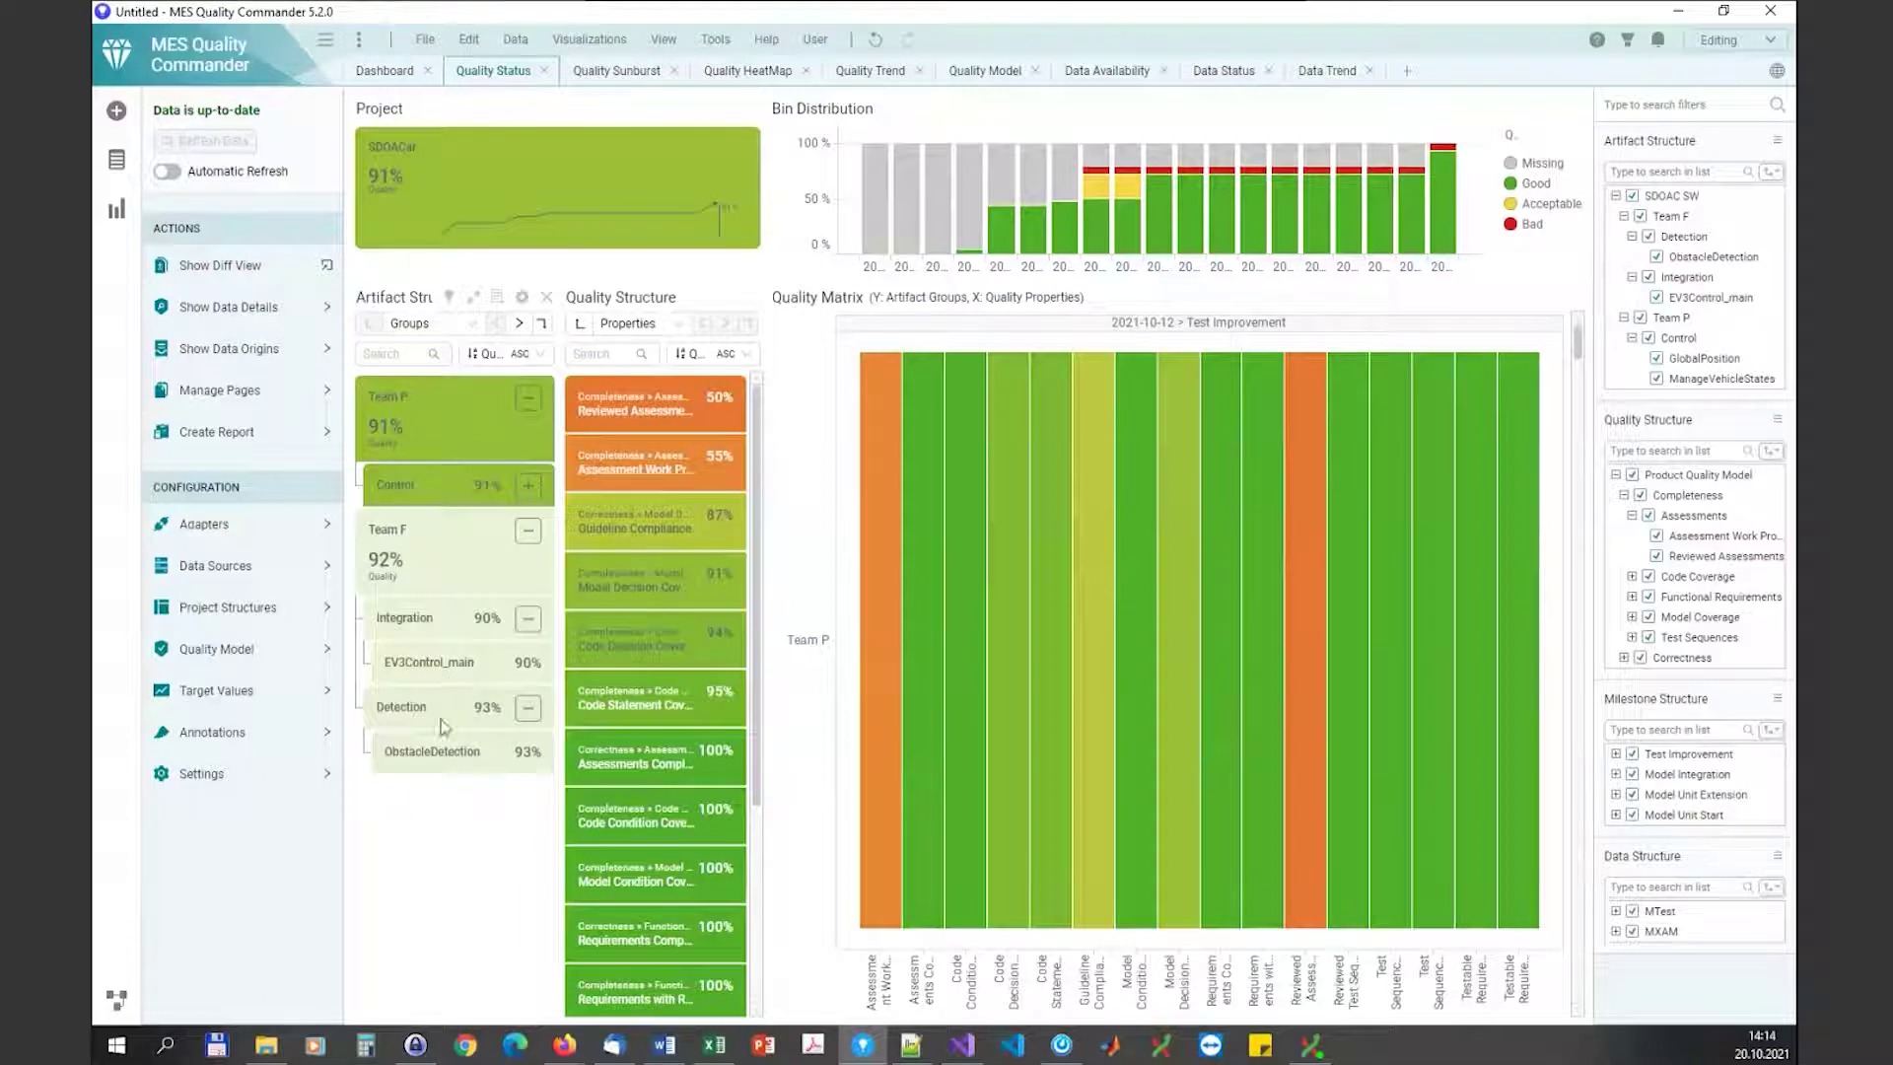
{"action": "left_click", "coordinate": [440, 735]}
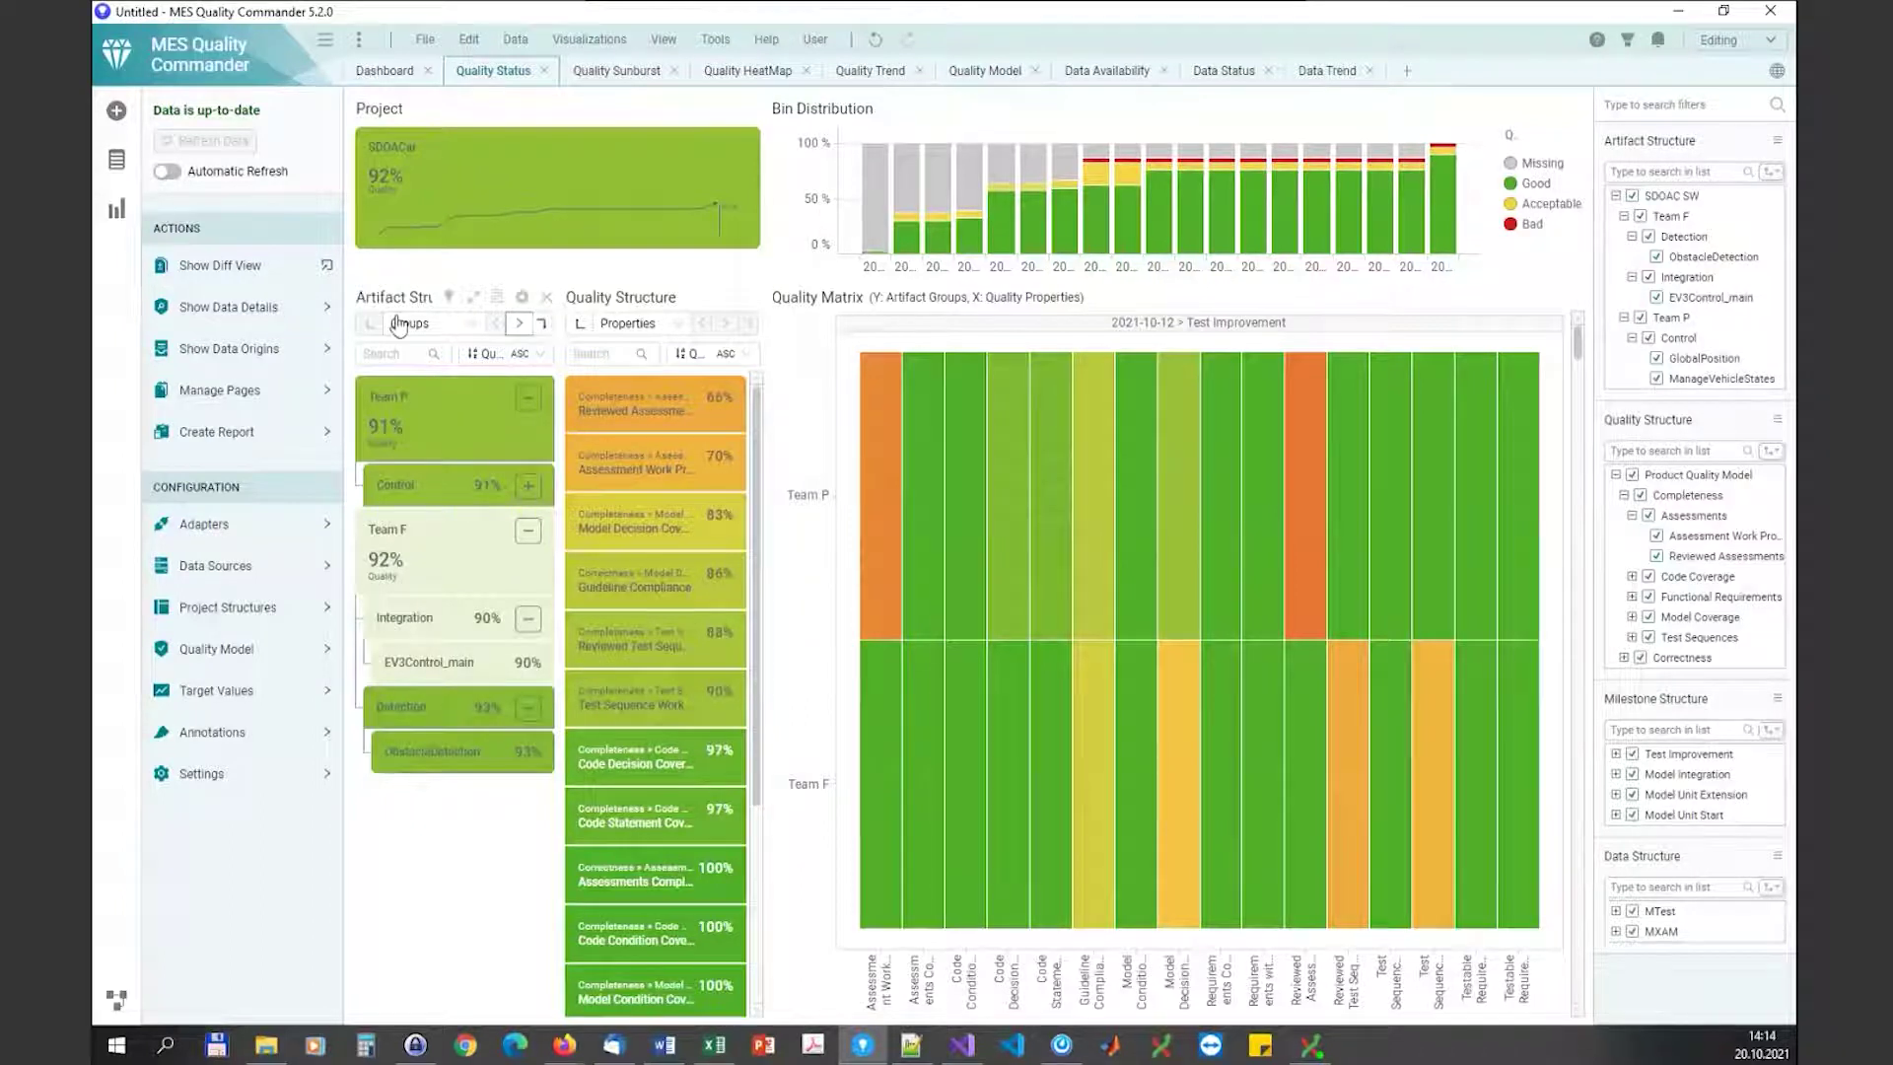
{"action": "left_click", "coordinate": [523, 328]}
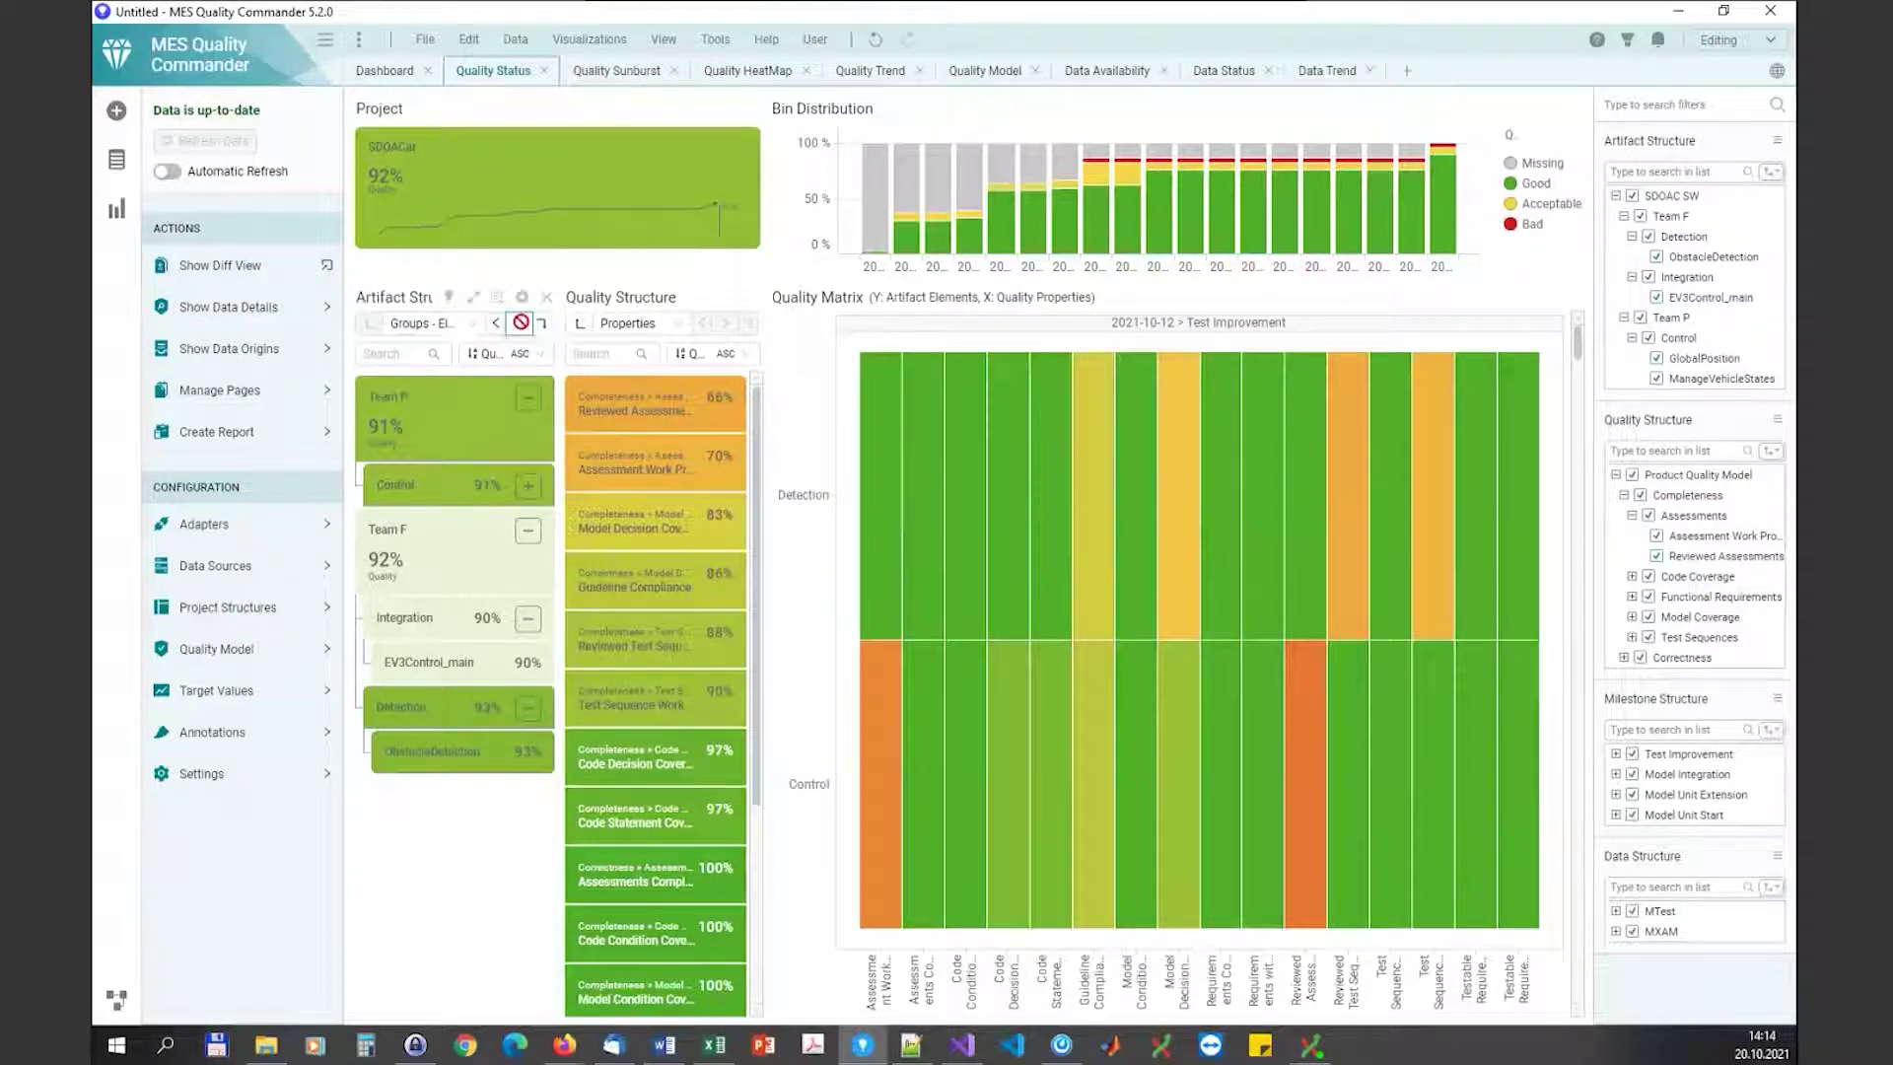
{"action": "left_click", "coordinate": [522, 328]}
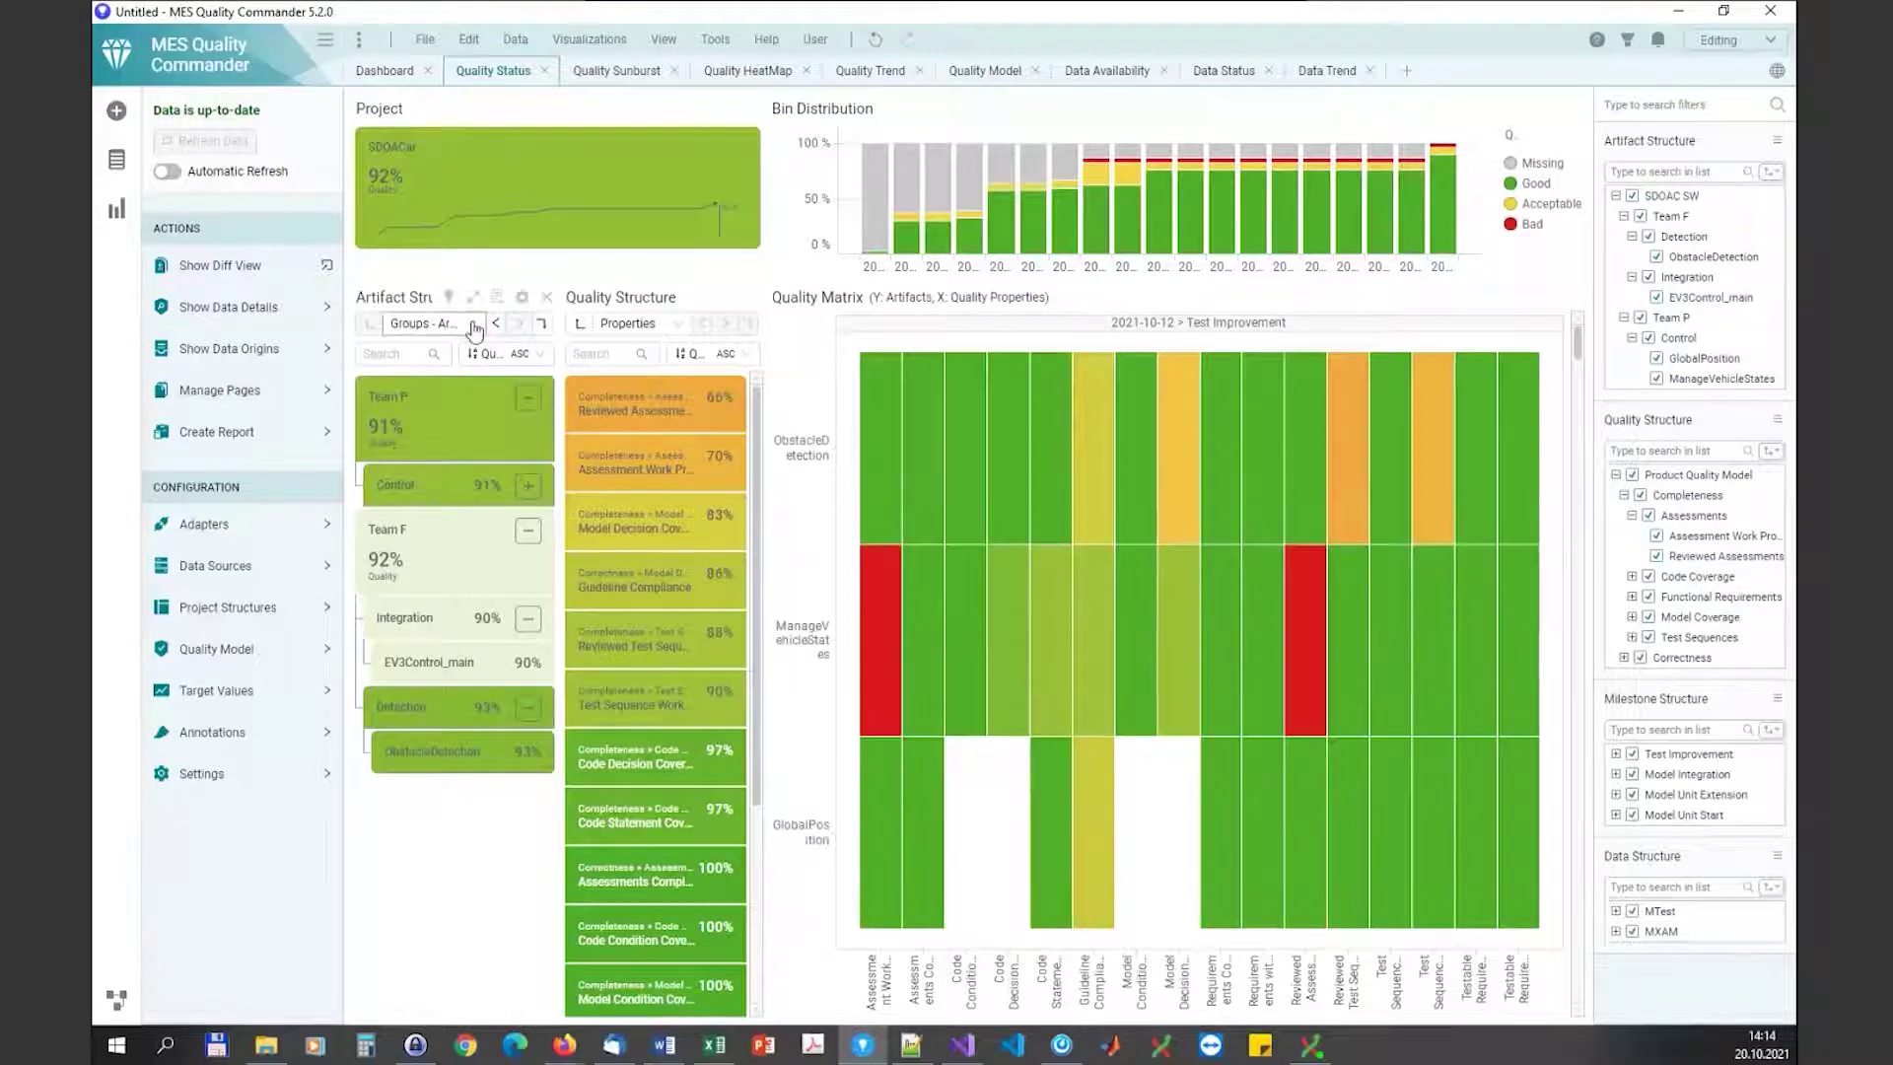
{"action": "left_click", "coordinate": [477, 331]}
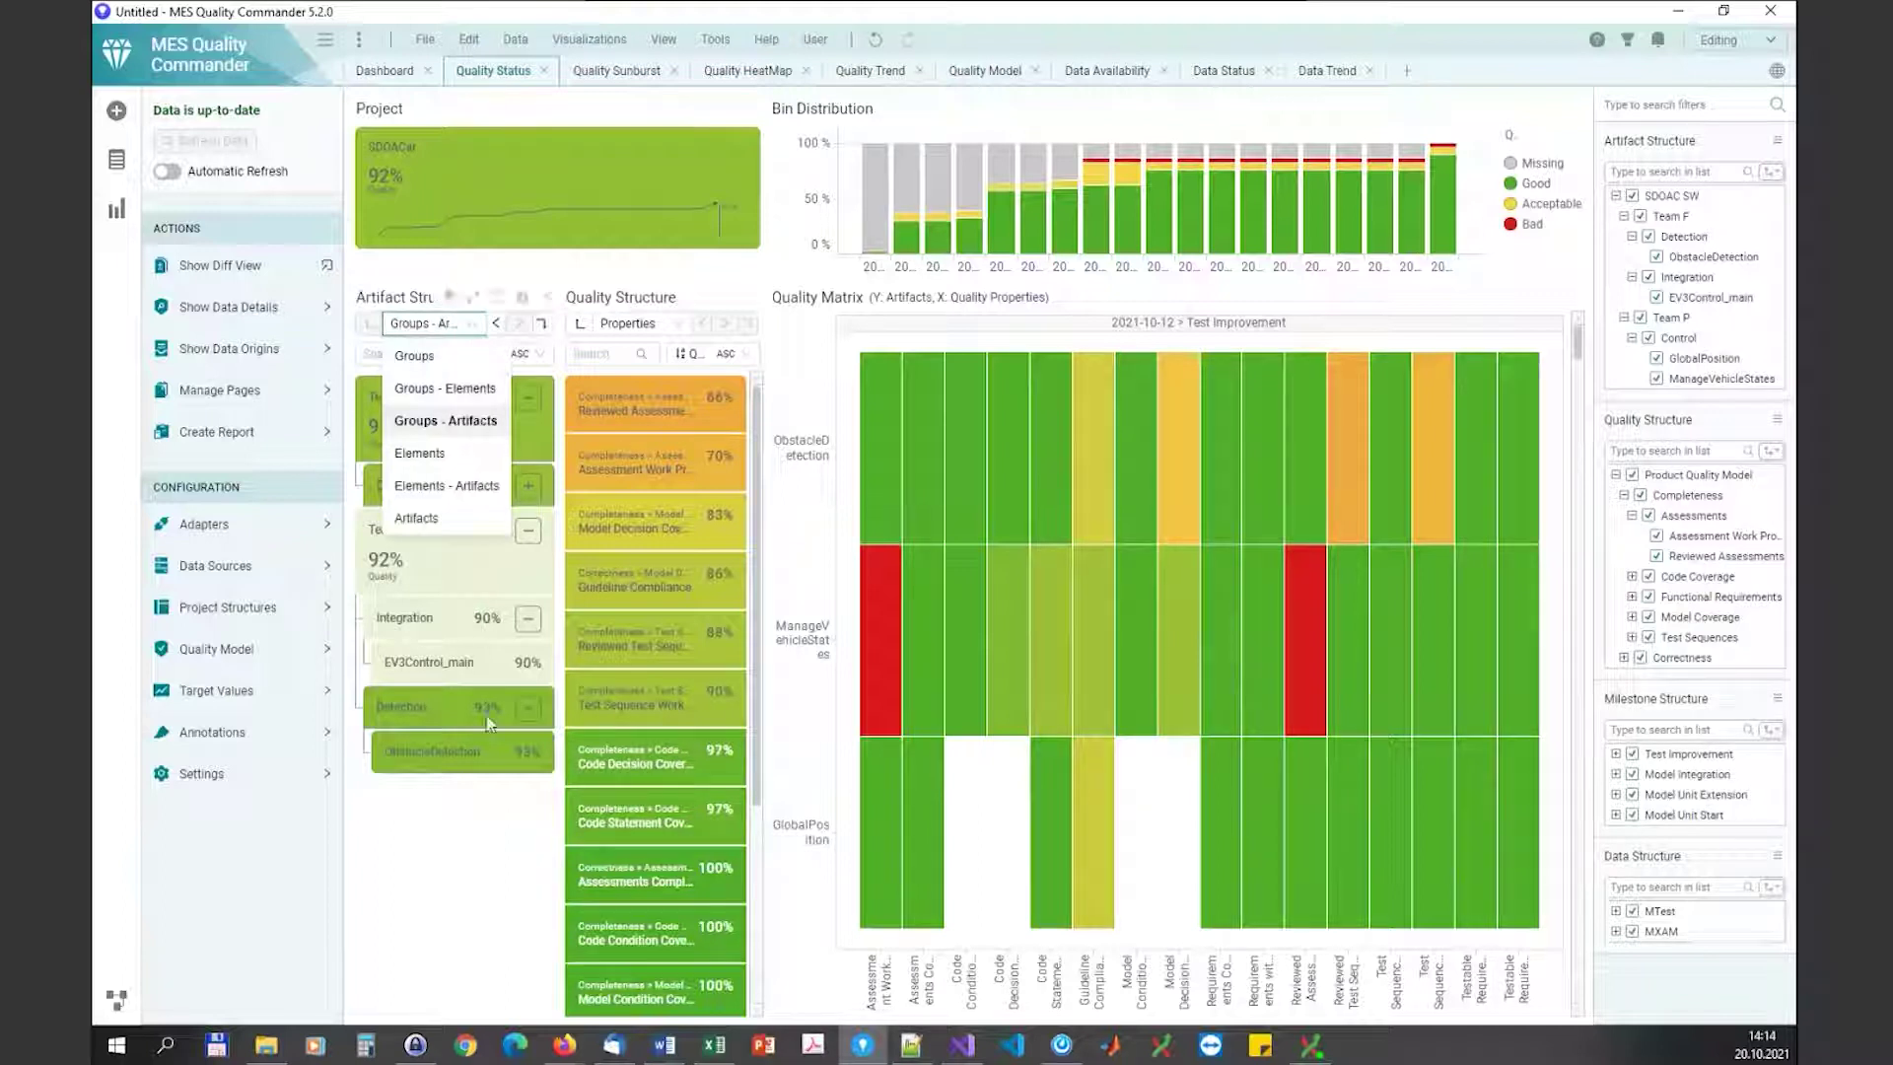
{"action": "left_click", "coordinate": [439, 511]}
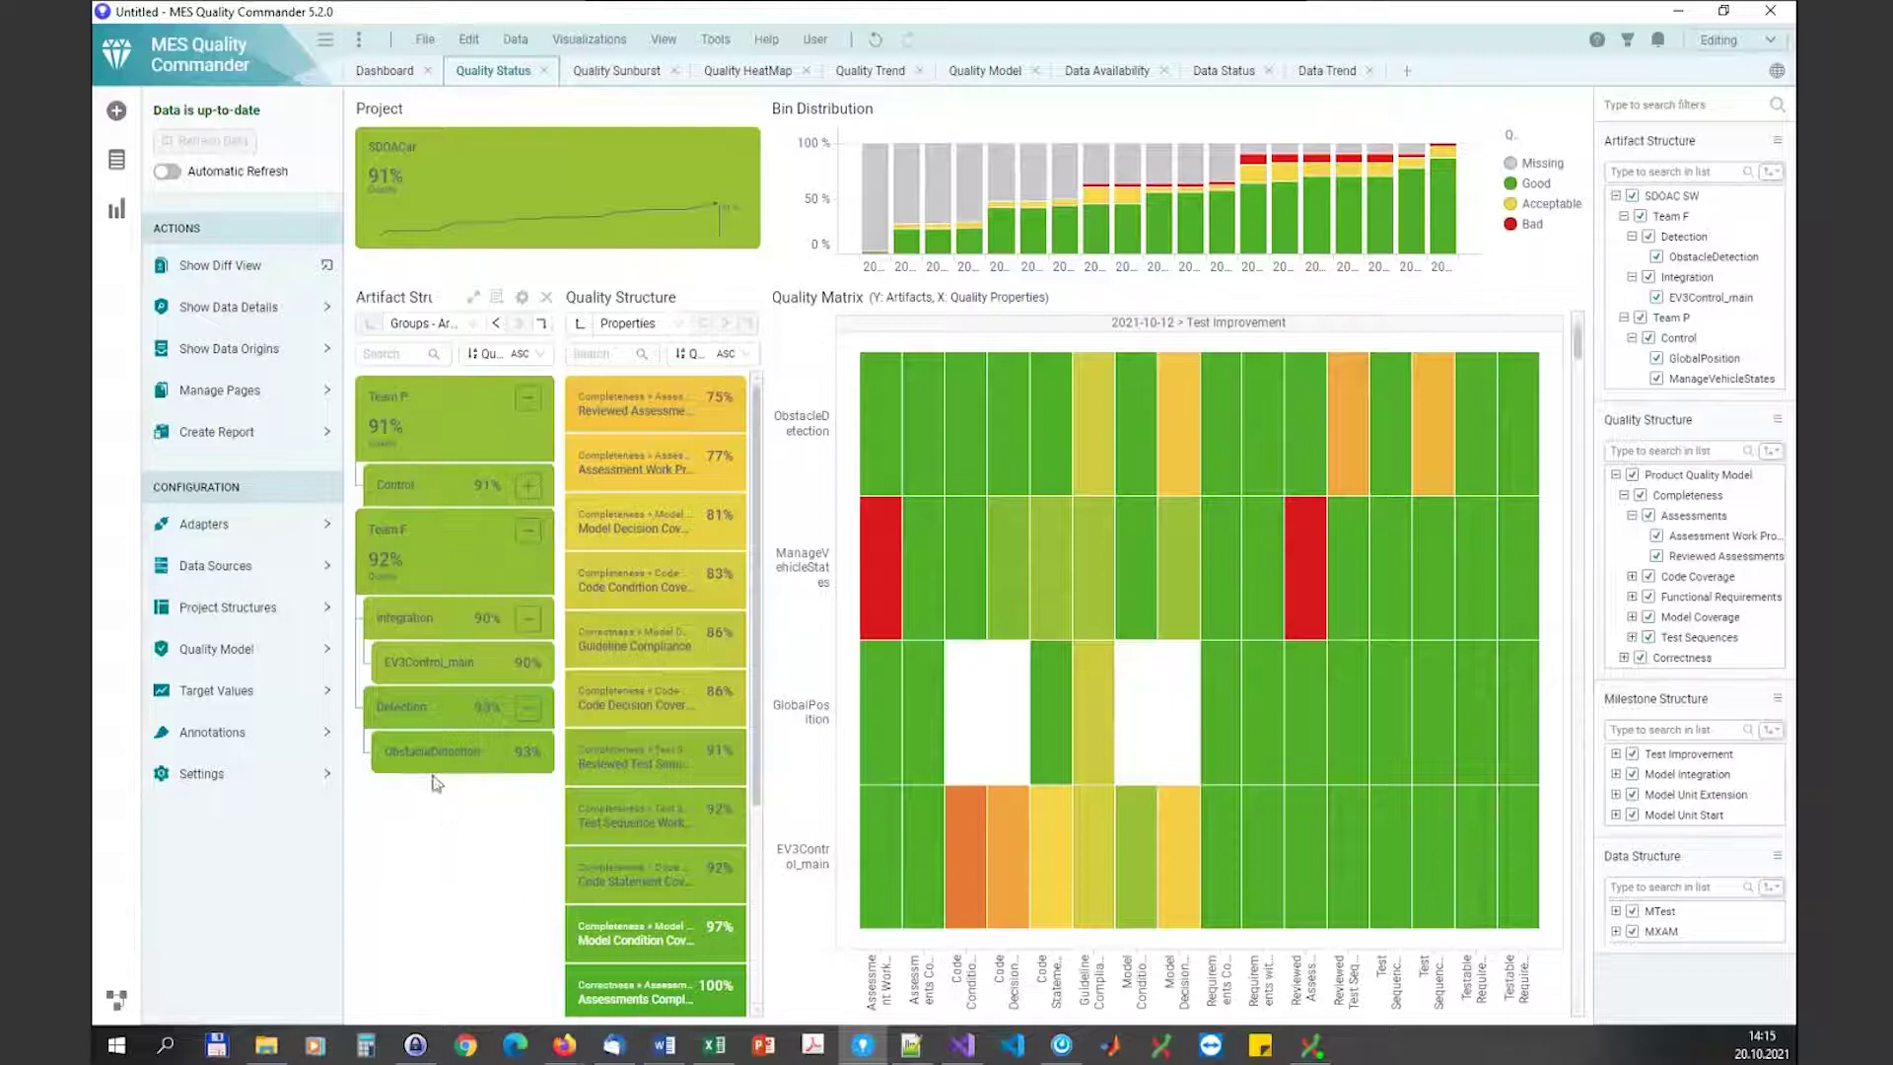
{"action": "left_click", "coordinate": [239, 608]}
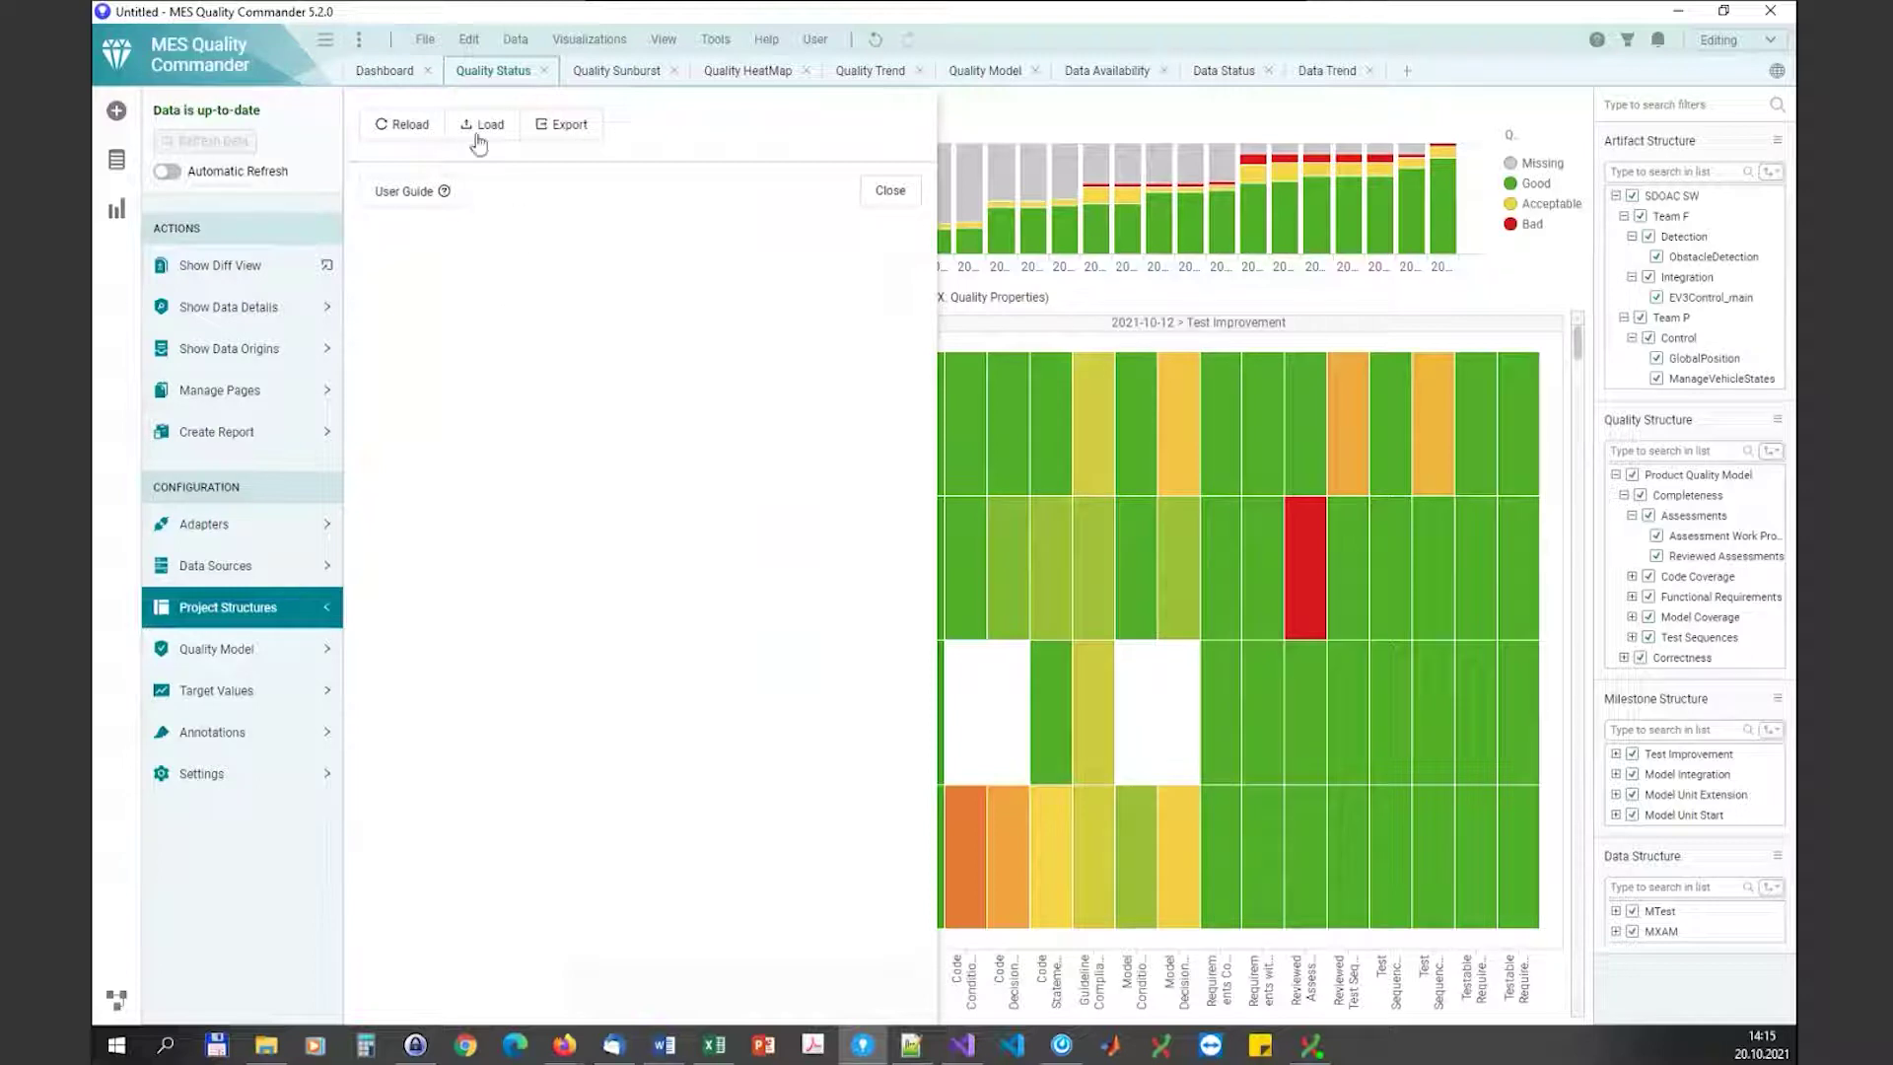
{"action": "left_click", "coordinate": [887, 192]}
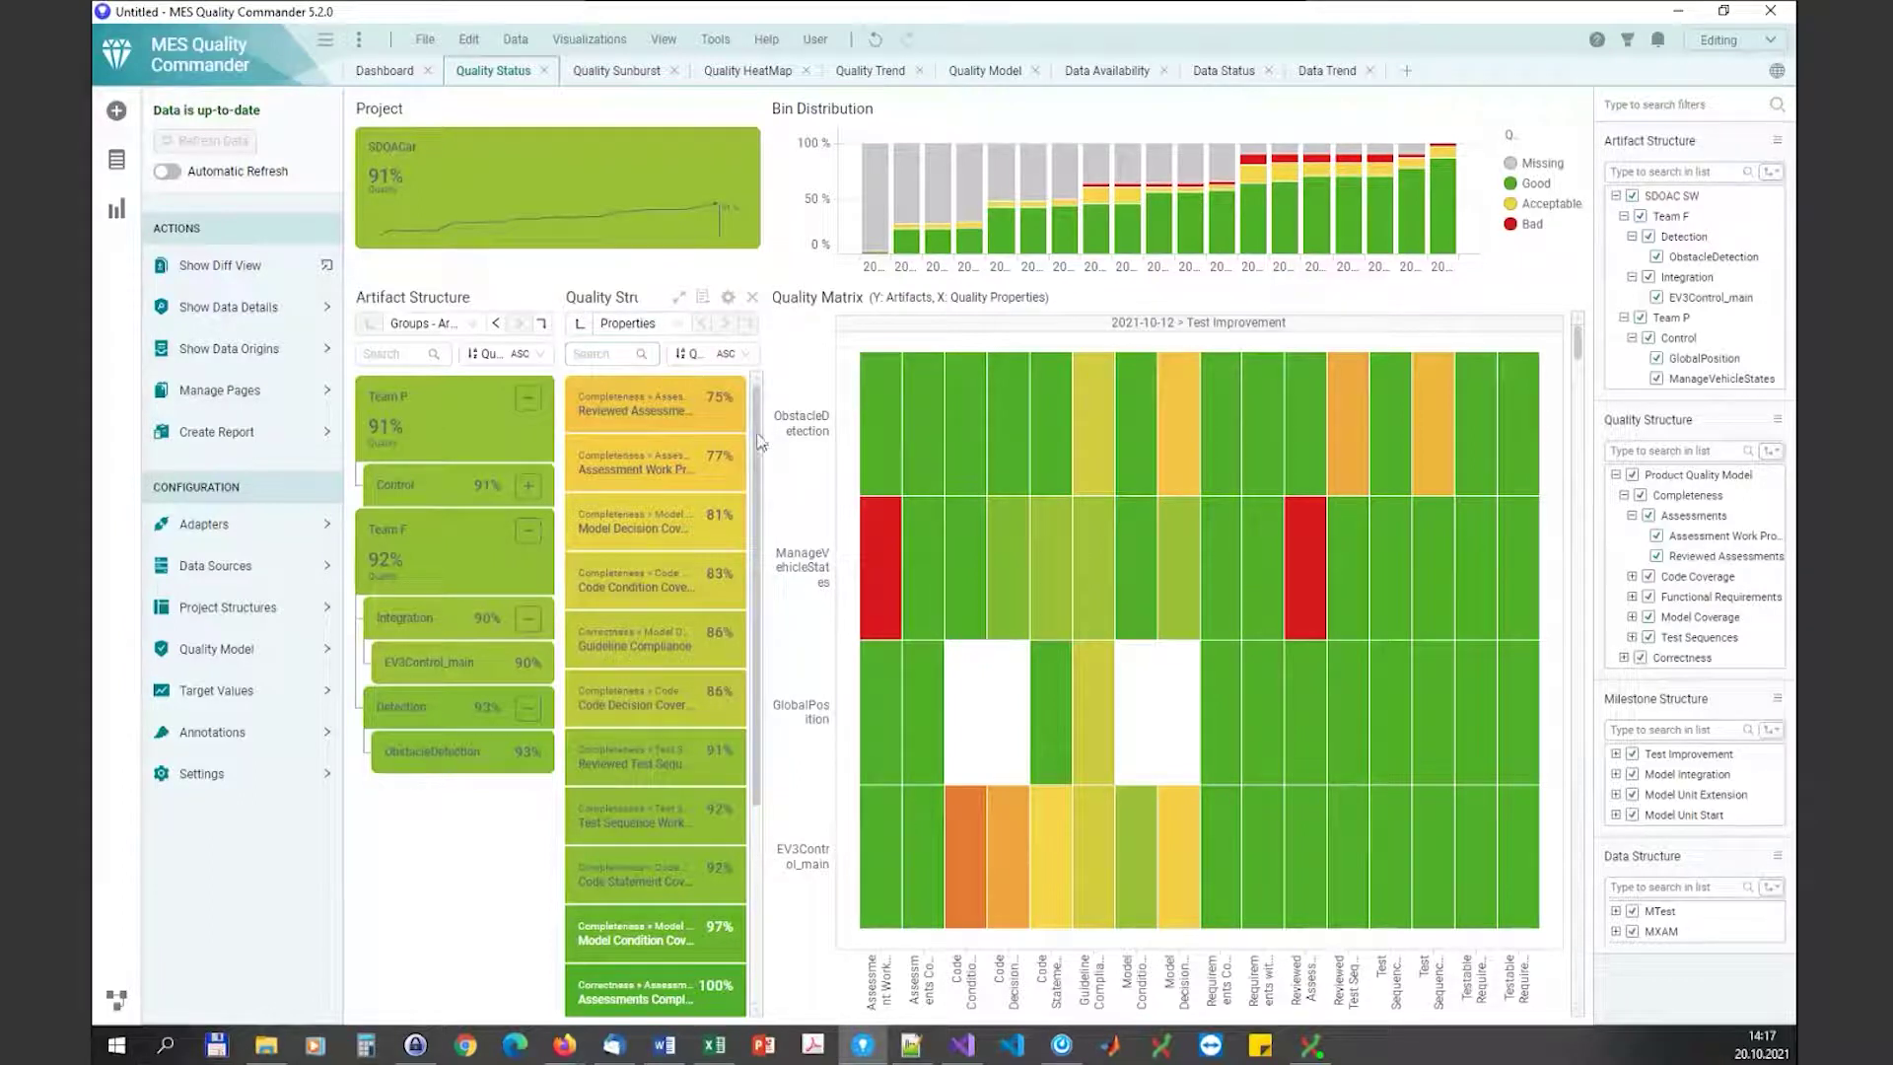
{"action": "left_click_drag", "start_coordinate": [757, 483], "coordinate": [759, 422]}
{"action": "type", "text": "T"}
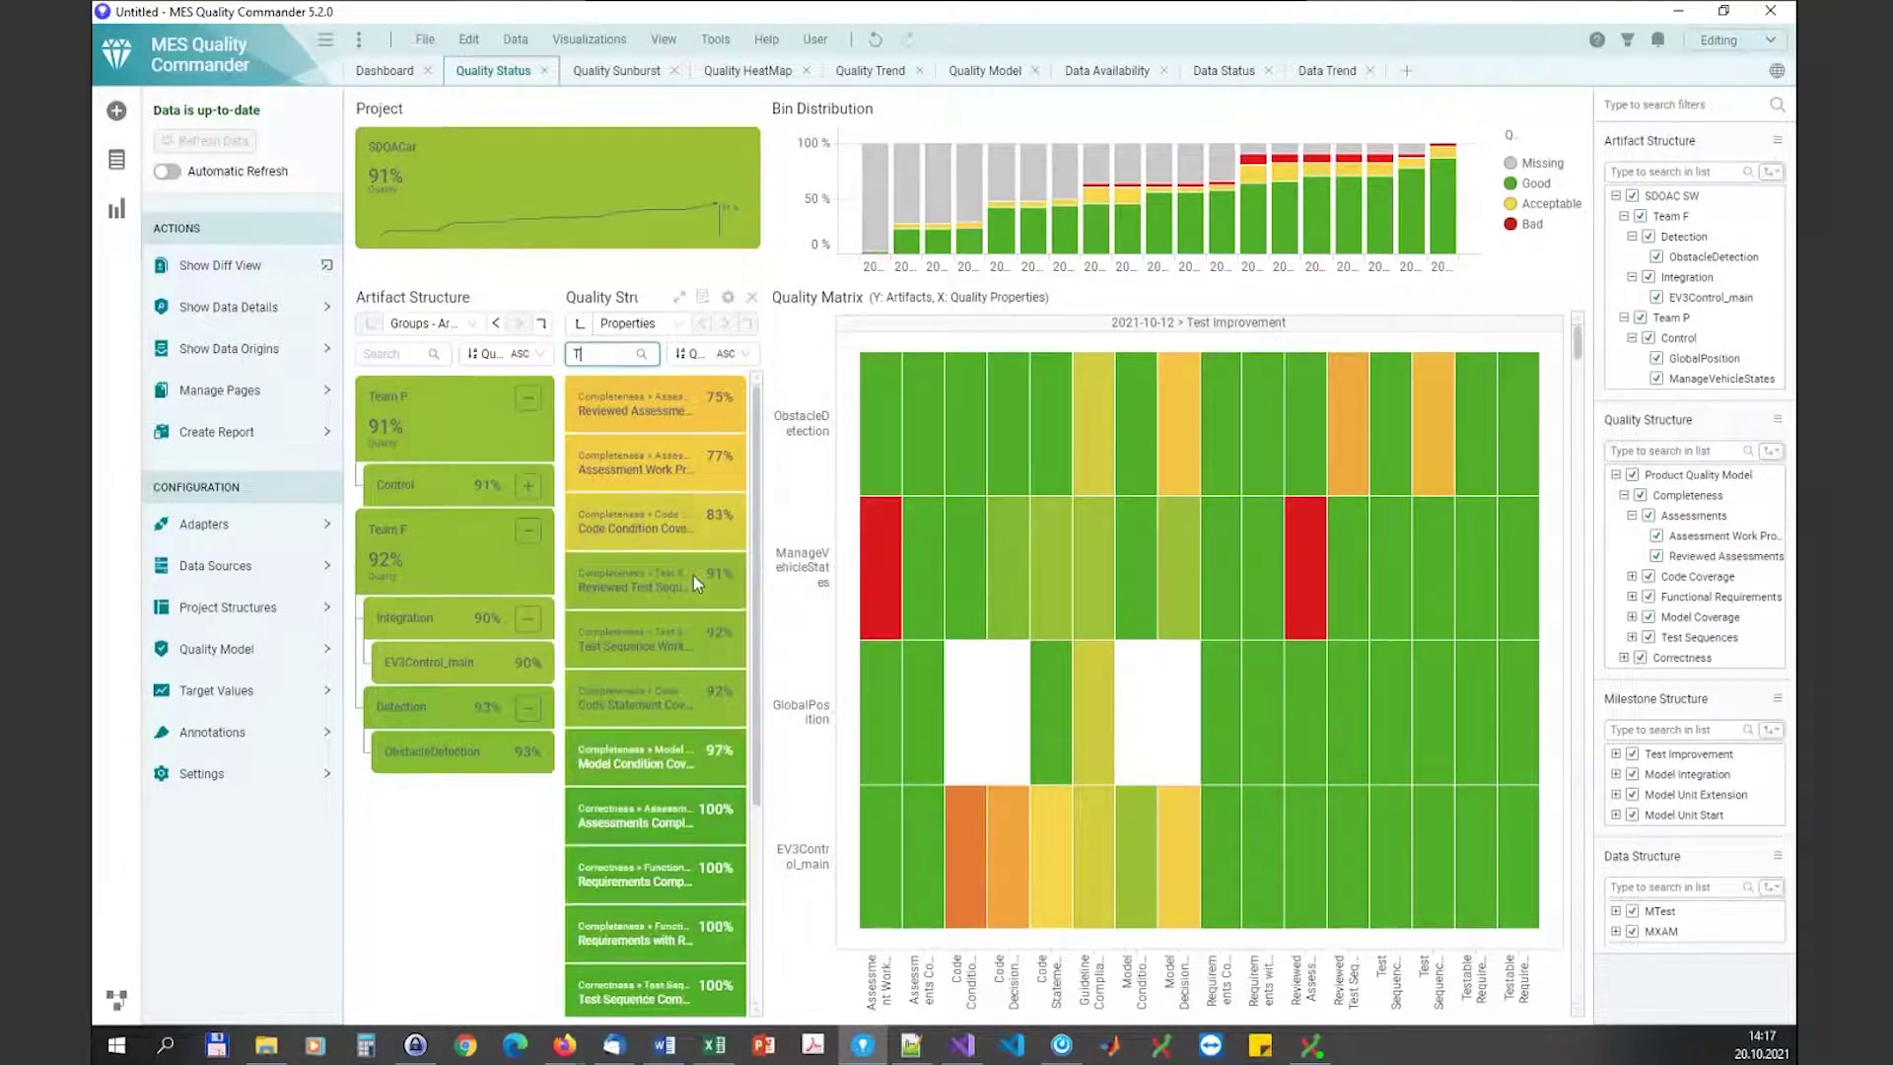
{"action": "type", "text": "est Seq"}
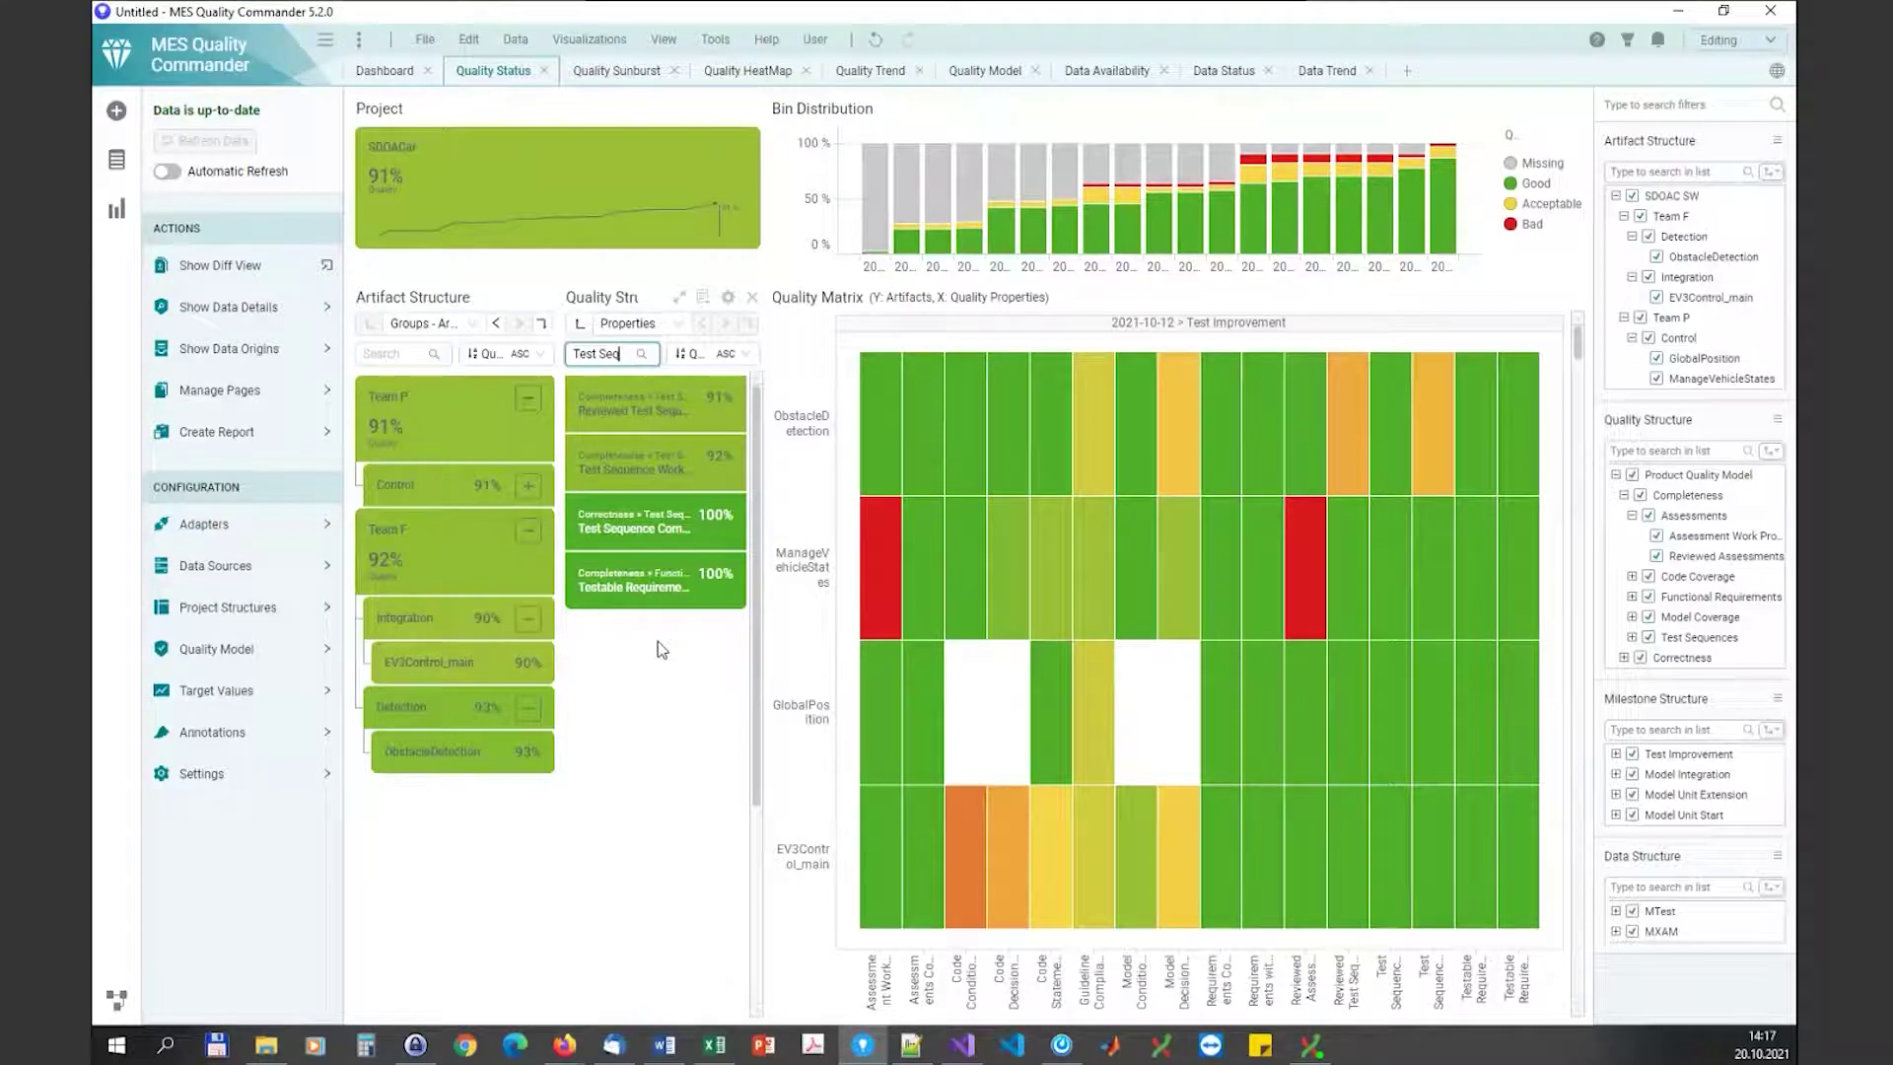
{"action": "left_click", "coordinate": [648, 538]}
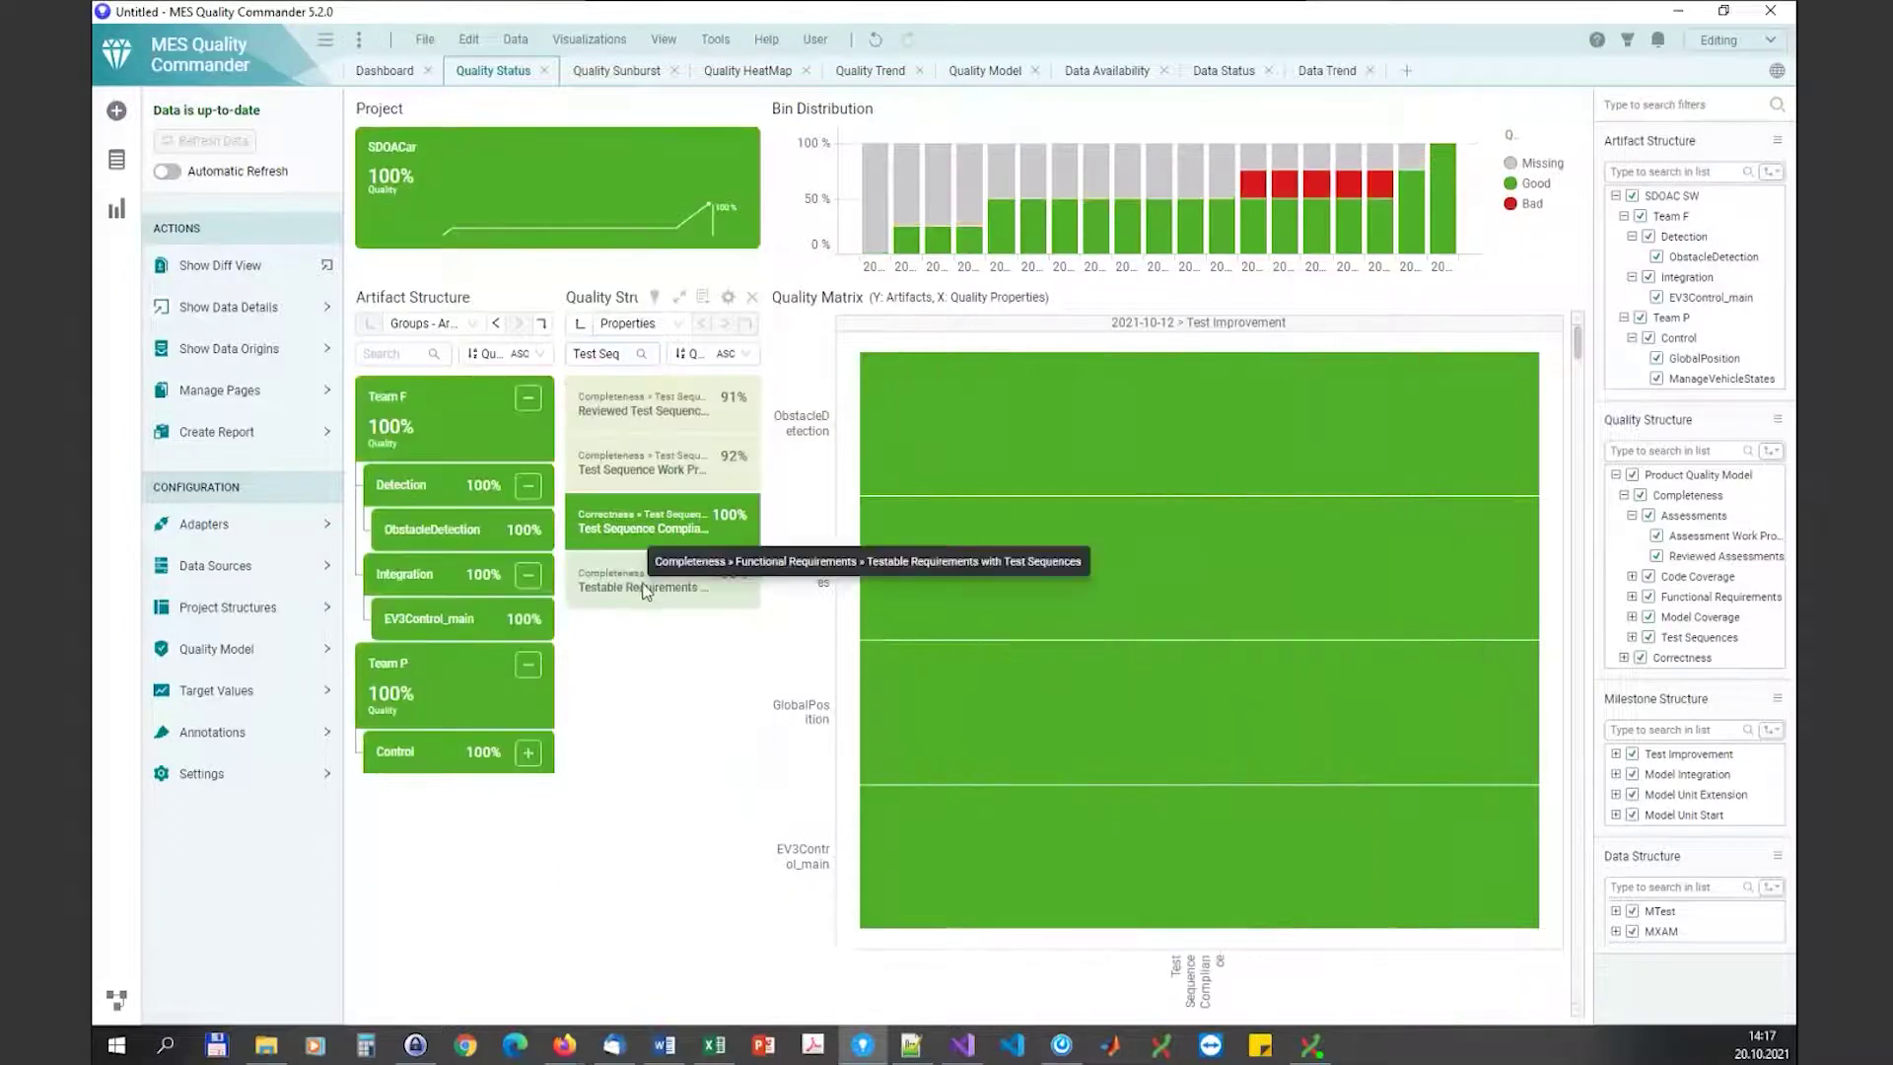
{"action": "left_click", "coordinate": [646, 584]}
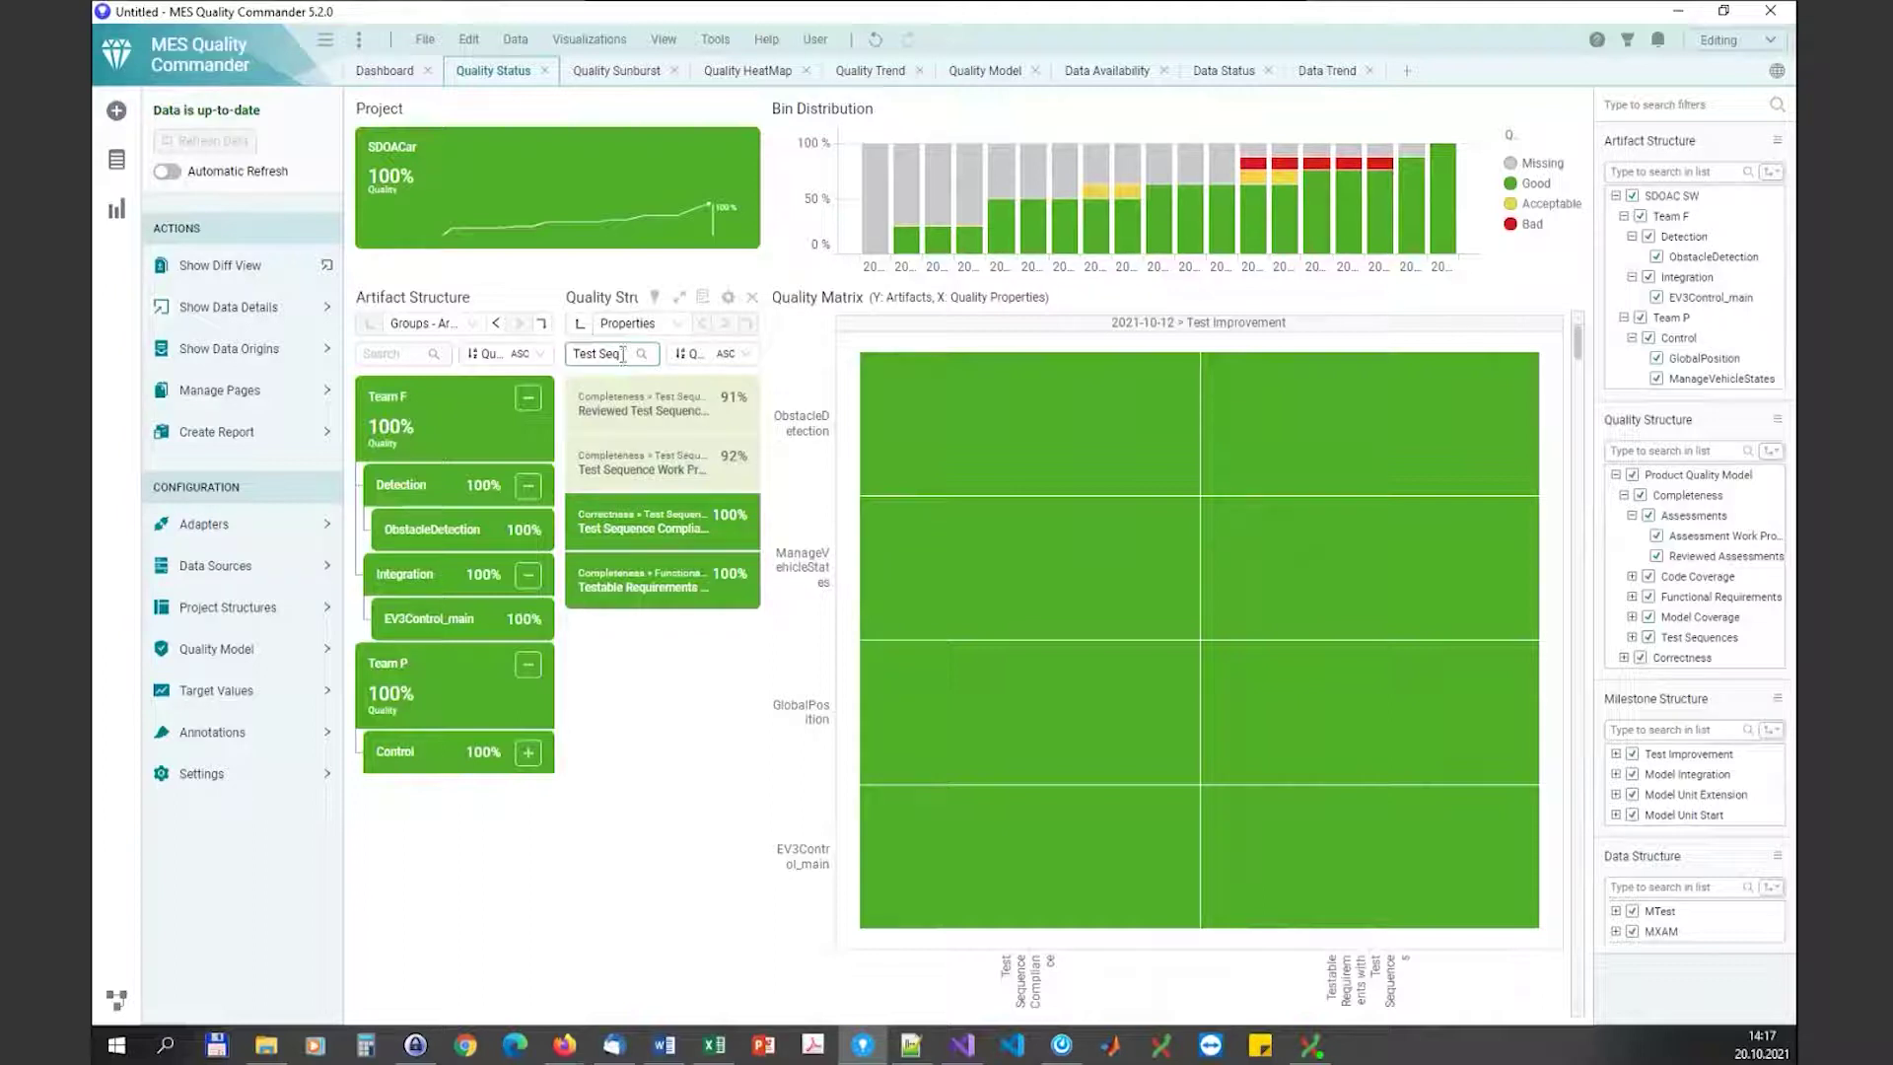
{"action": "left_click_drag", "start_coordinate": [623, 352], "coordinate": [569, 358]}
{"action": "key", "text": "BackSpace"}
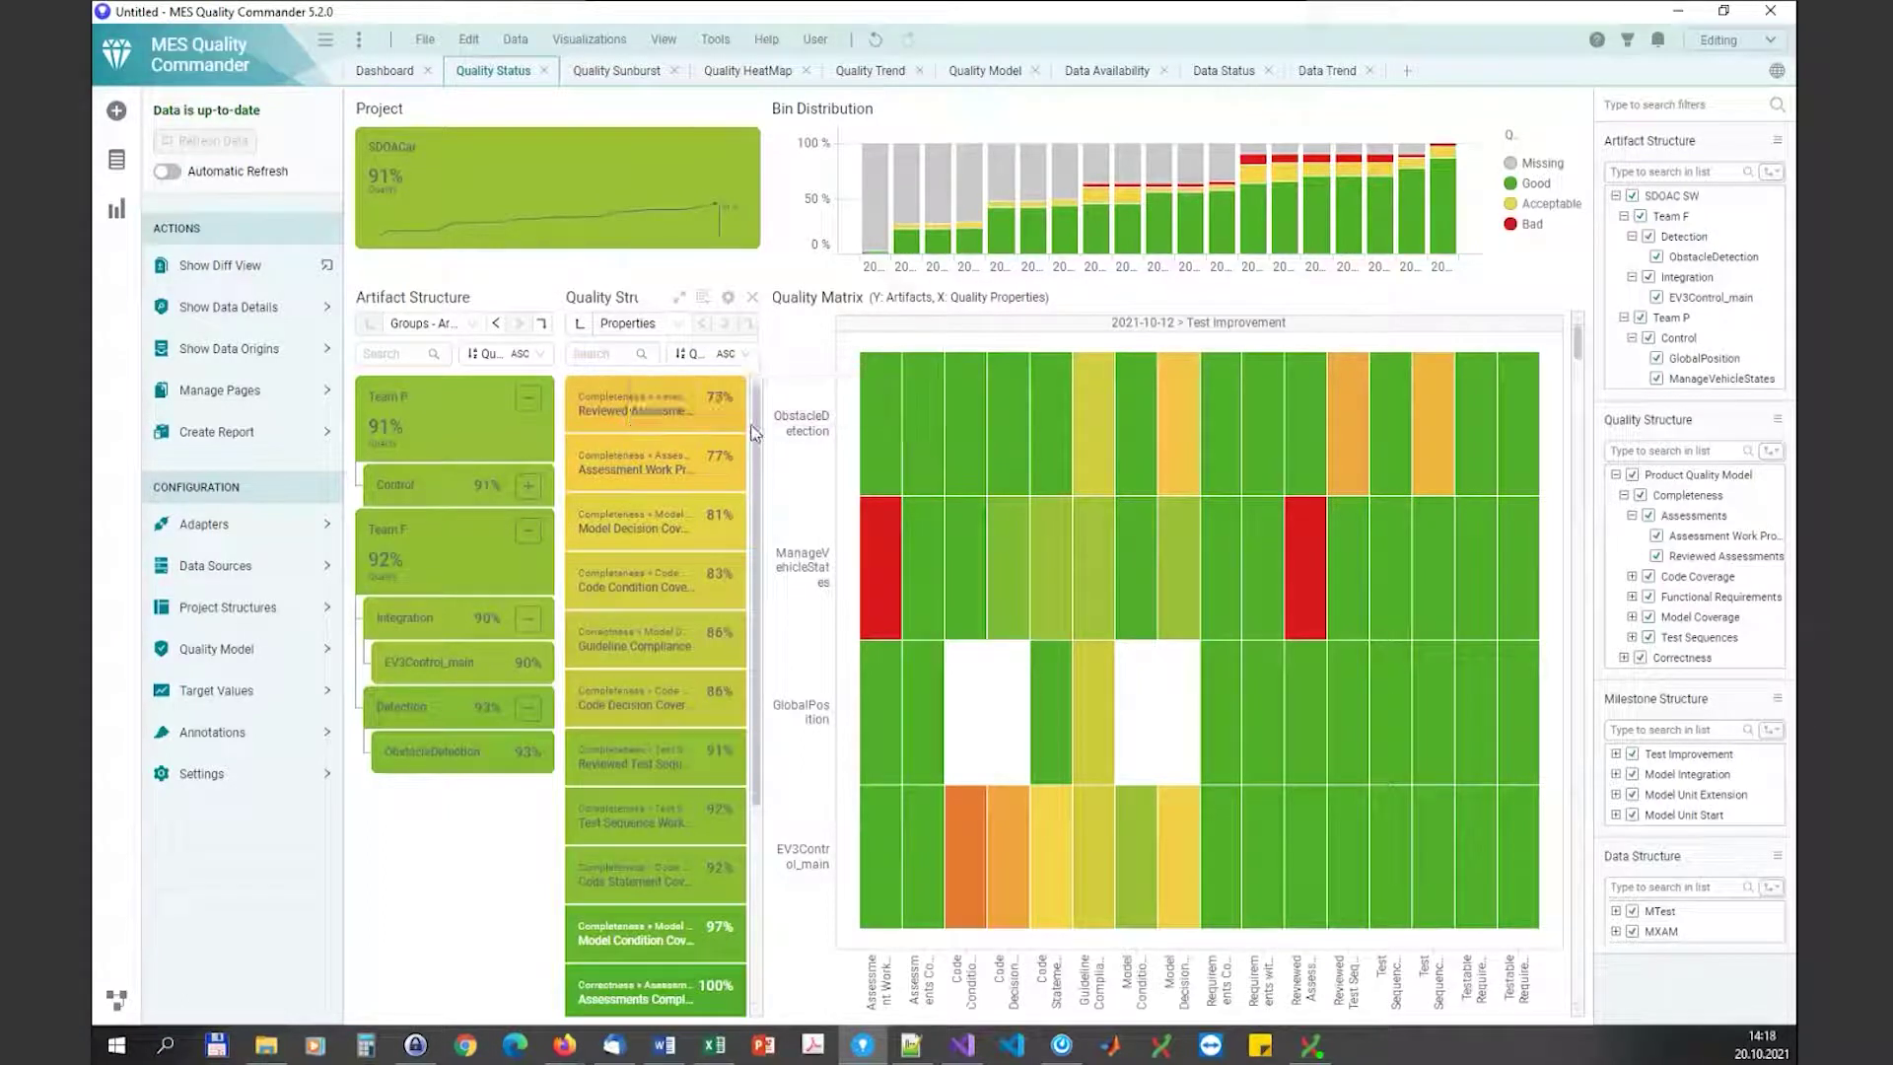
Step: Sort the quality-property tiles by Quality DESC, putting 100% properties first
{"action": "left_click_drag", "start_coordinate": [748, 489], "coordinate": [758, 673]}
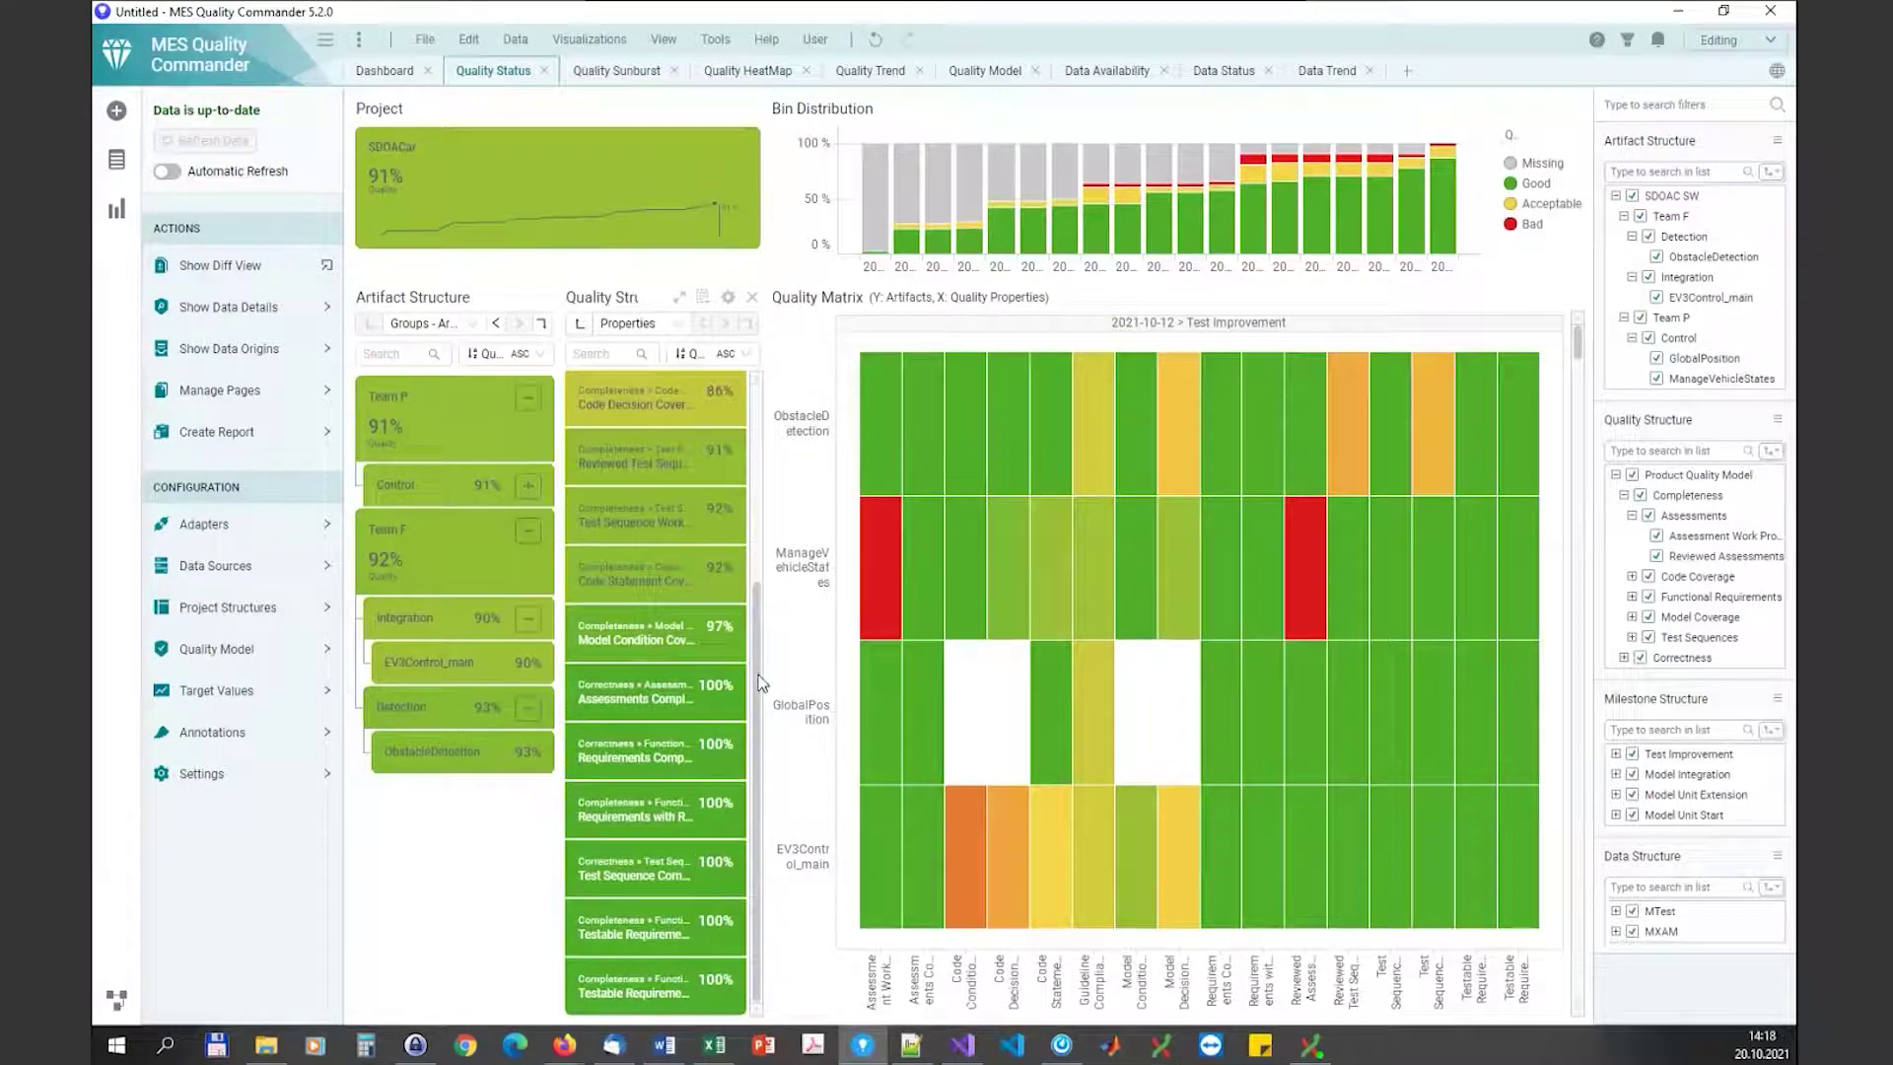
{"action": "left_click_drag", "start_coordinate": [760, 648], "coordinate": [755, 417]}
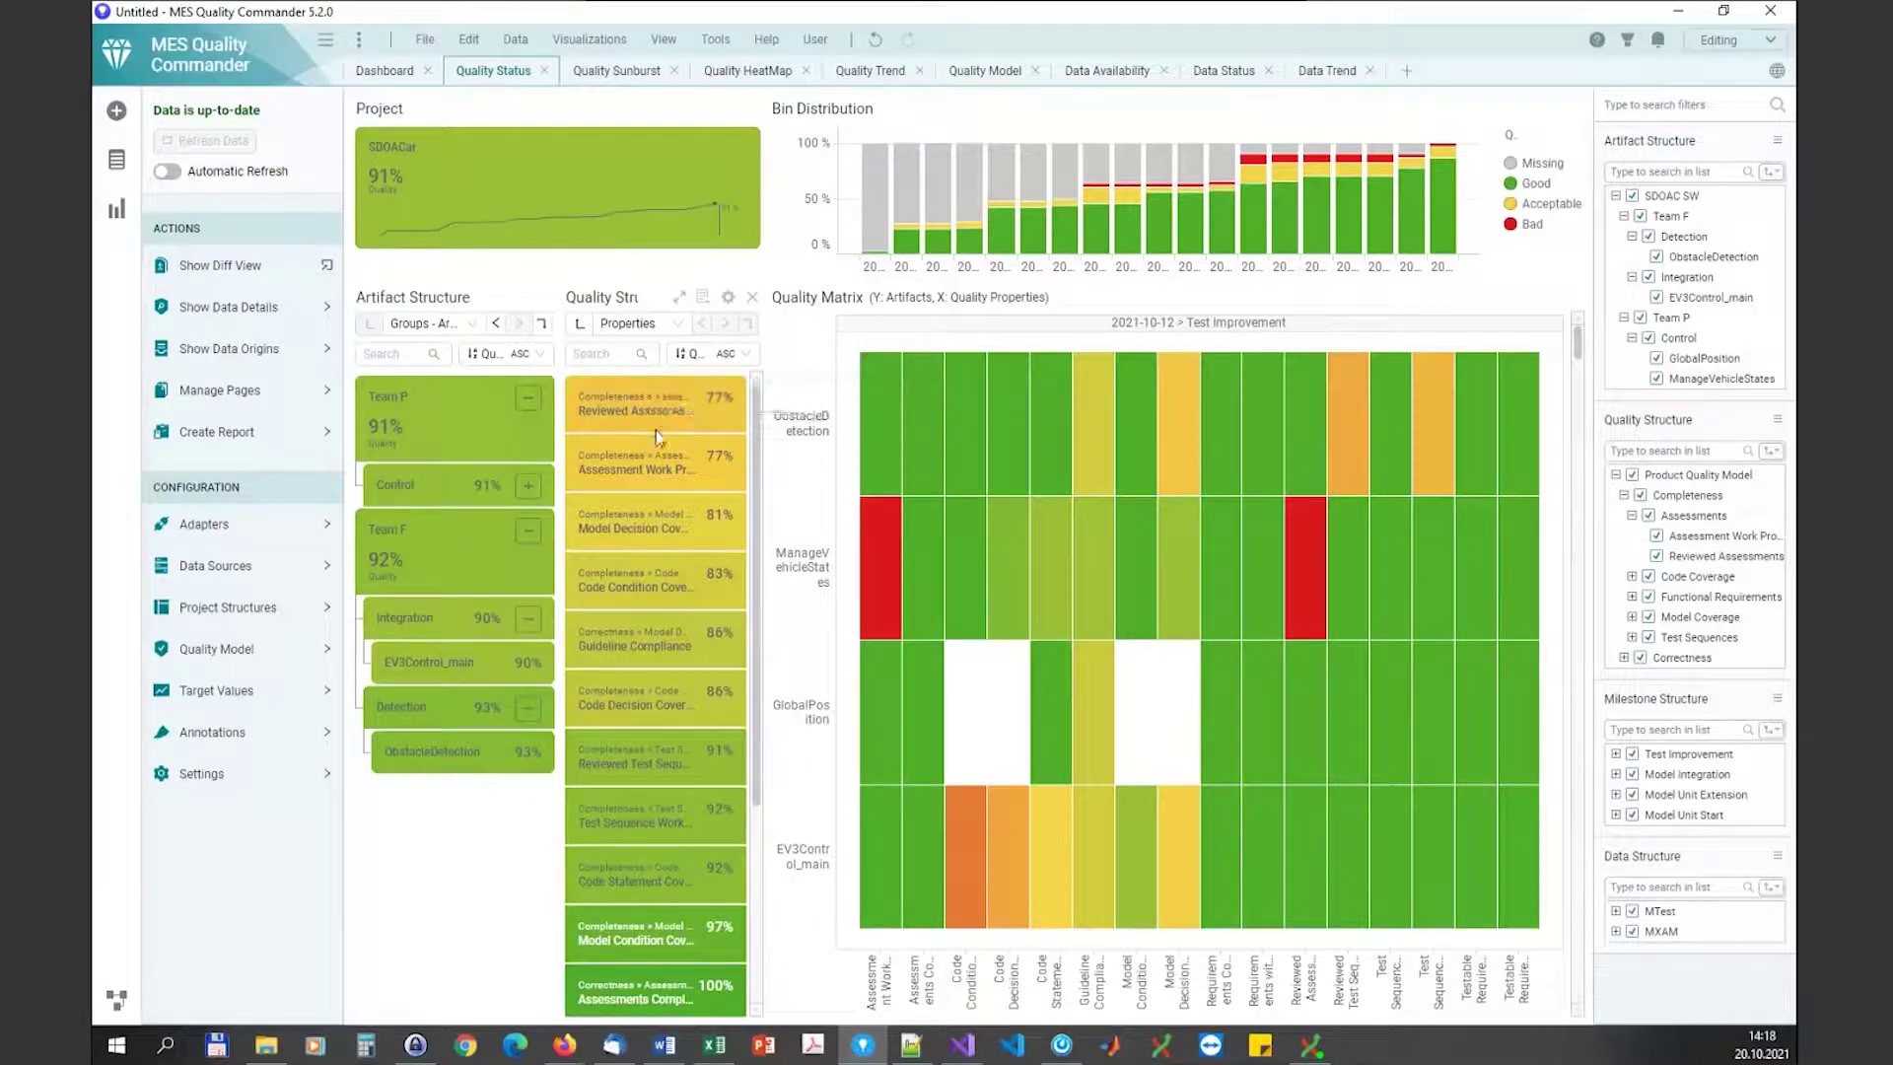
{"action": "left_click", "coordinate": [747, 357]}
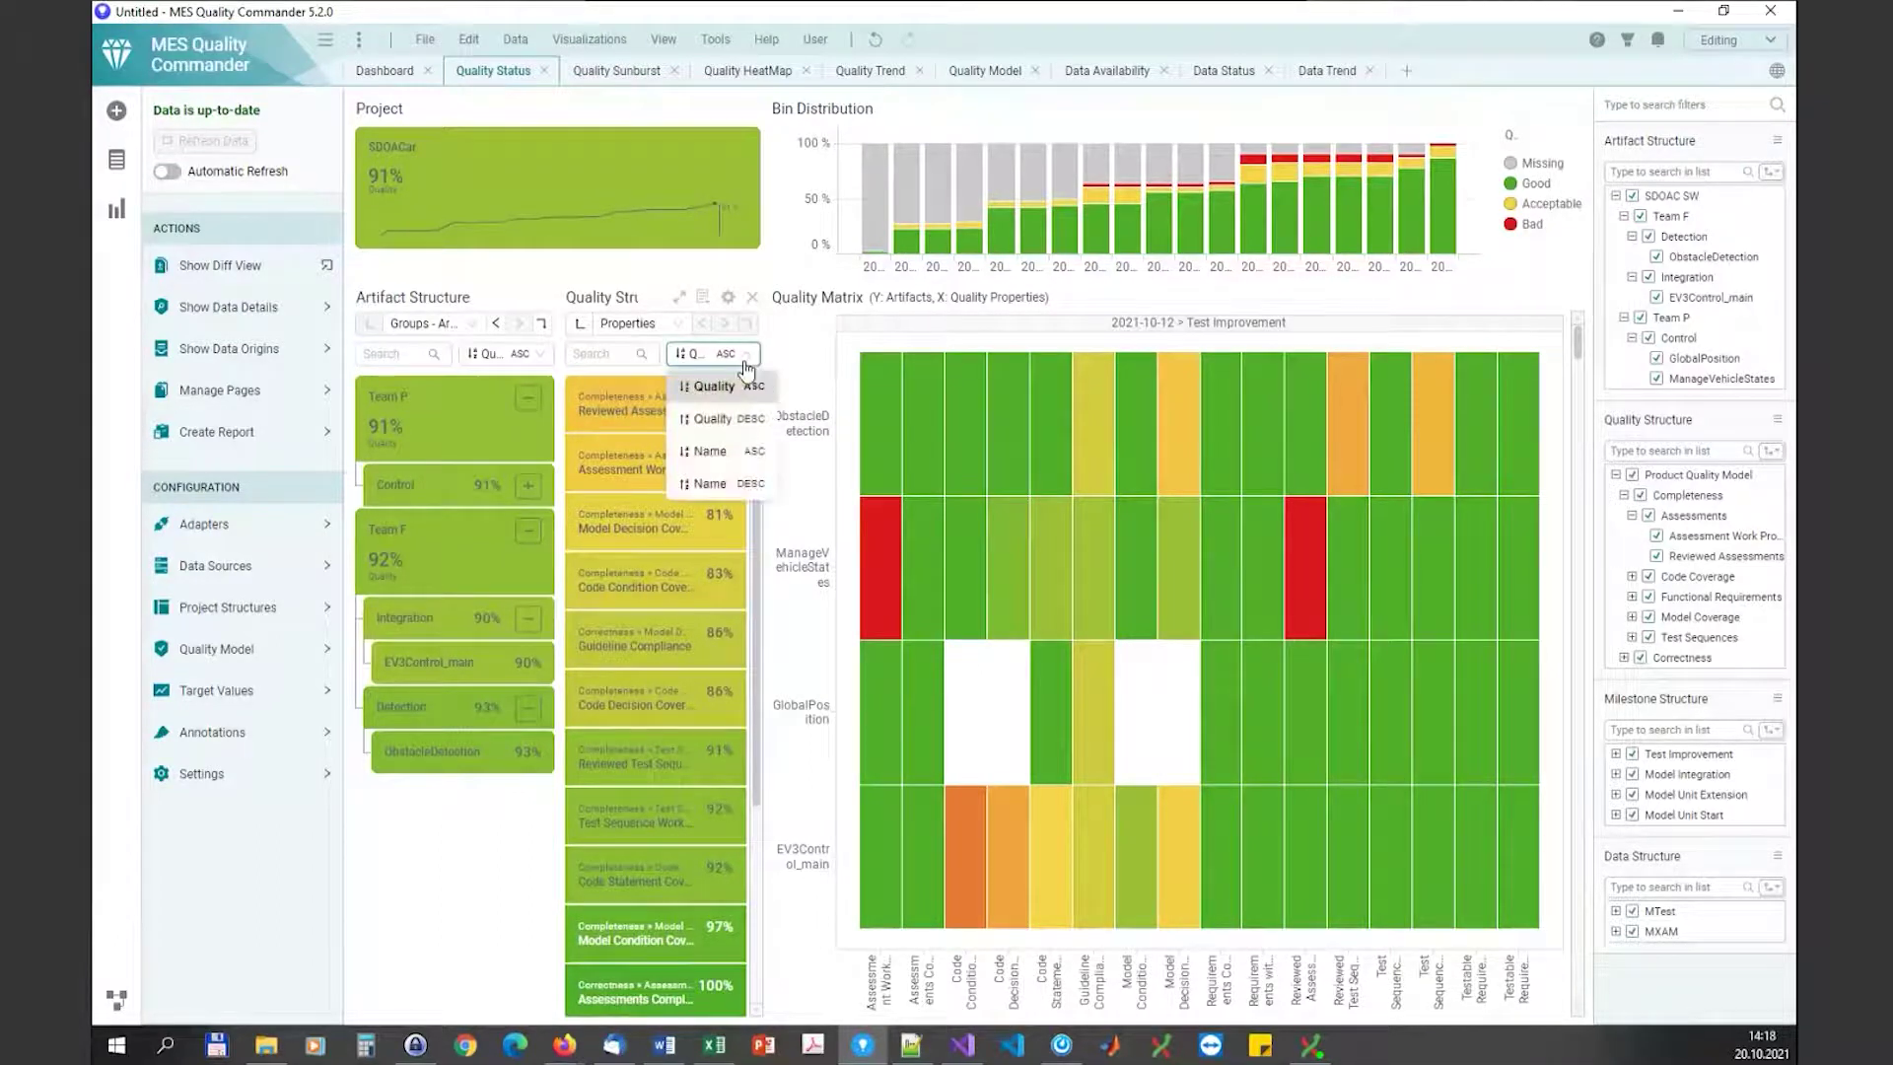
{"action": "left_click", "coordinate": [724, 420]}
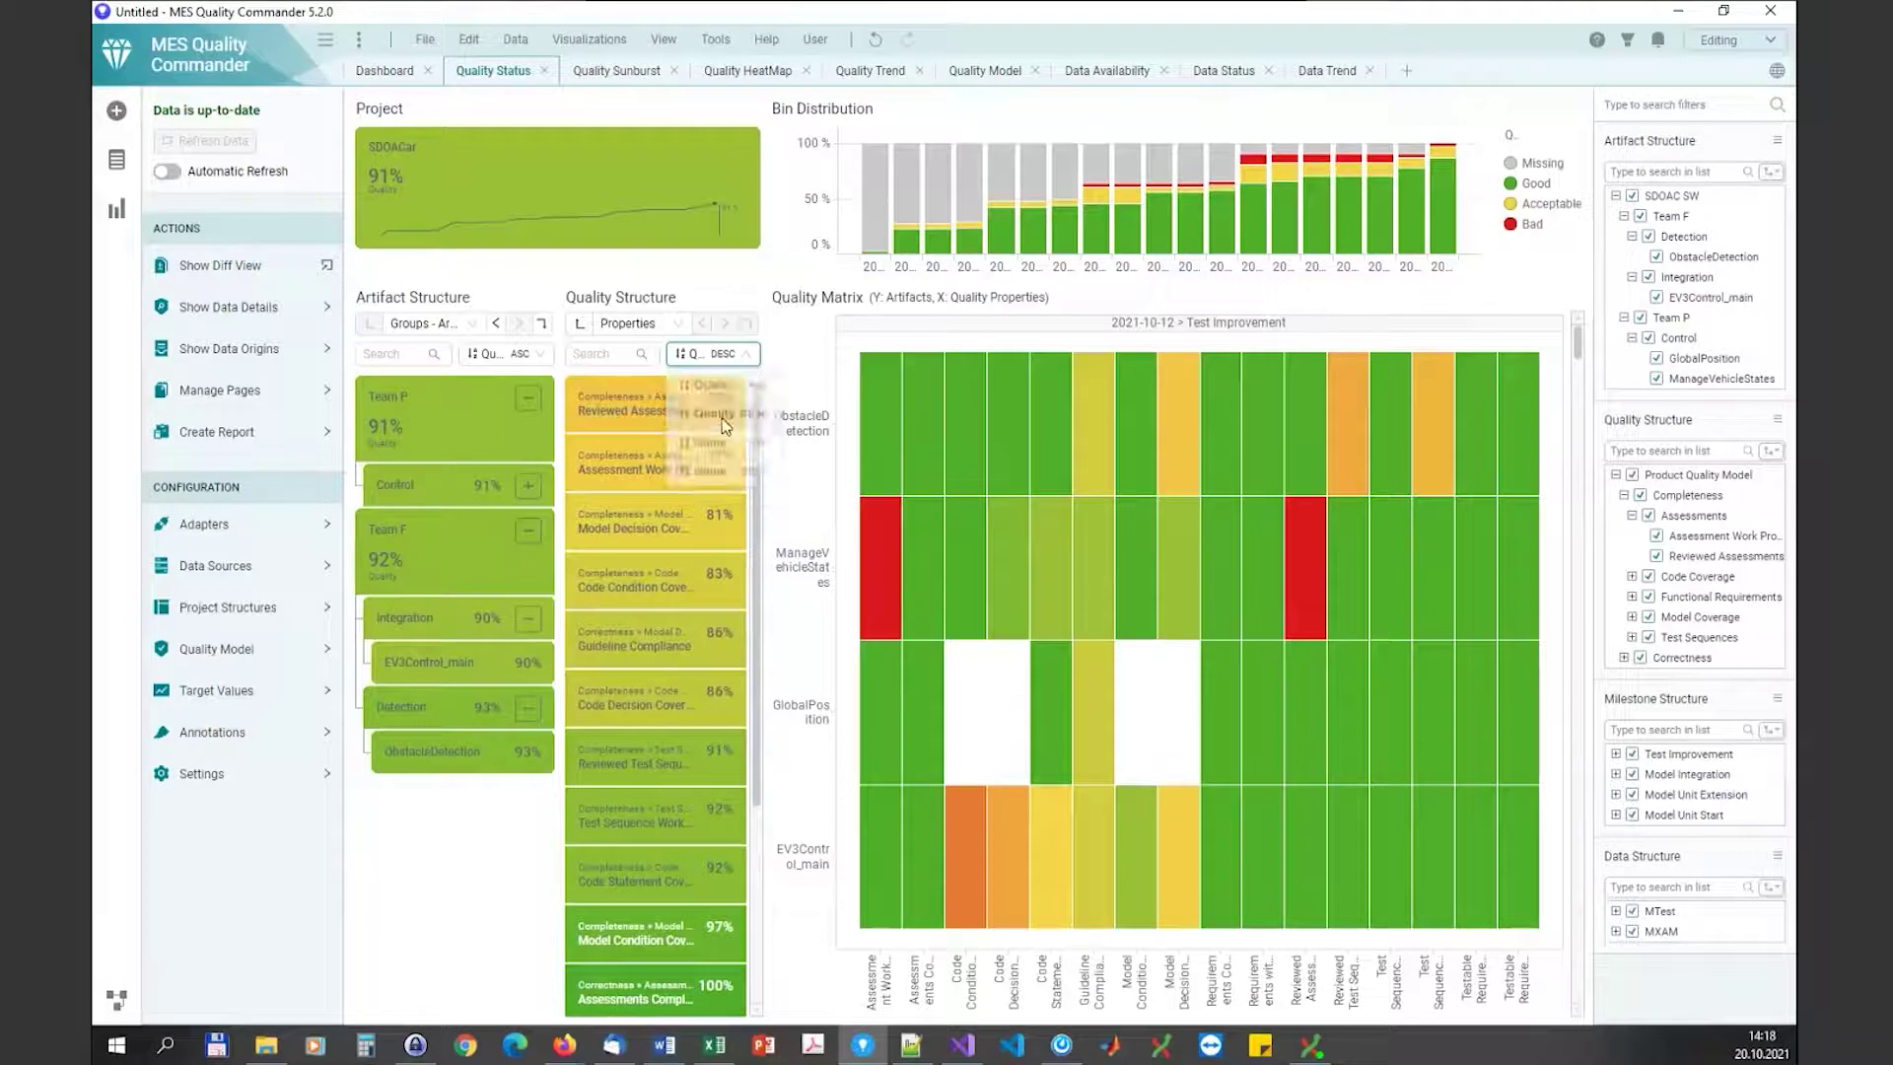
{"action": "left_click", "coordinate": [749, 358]}
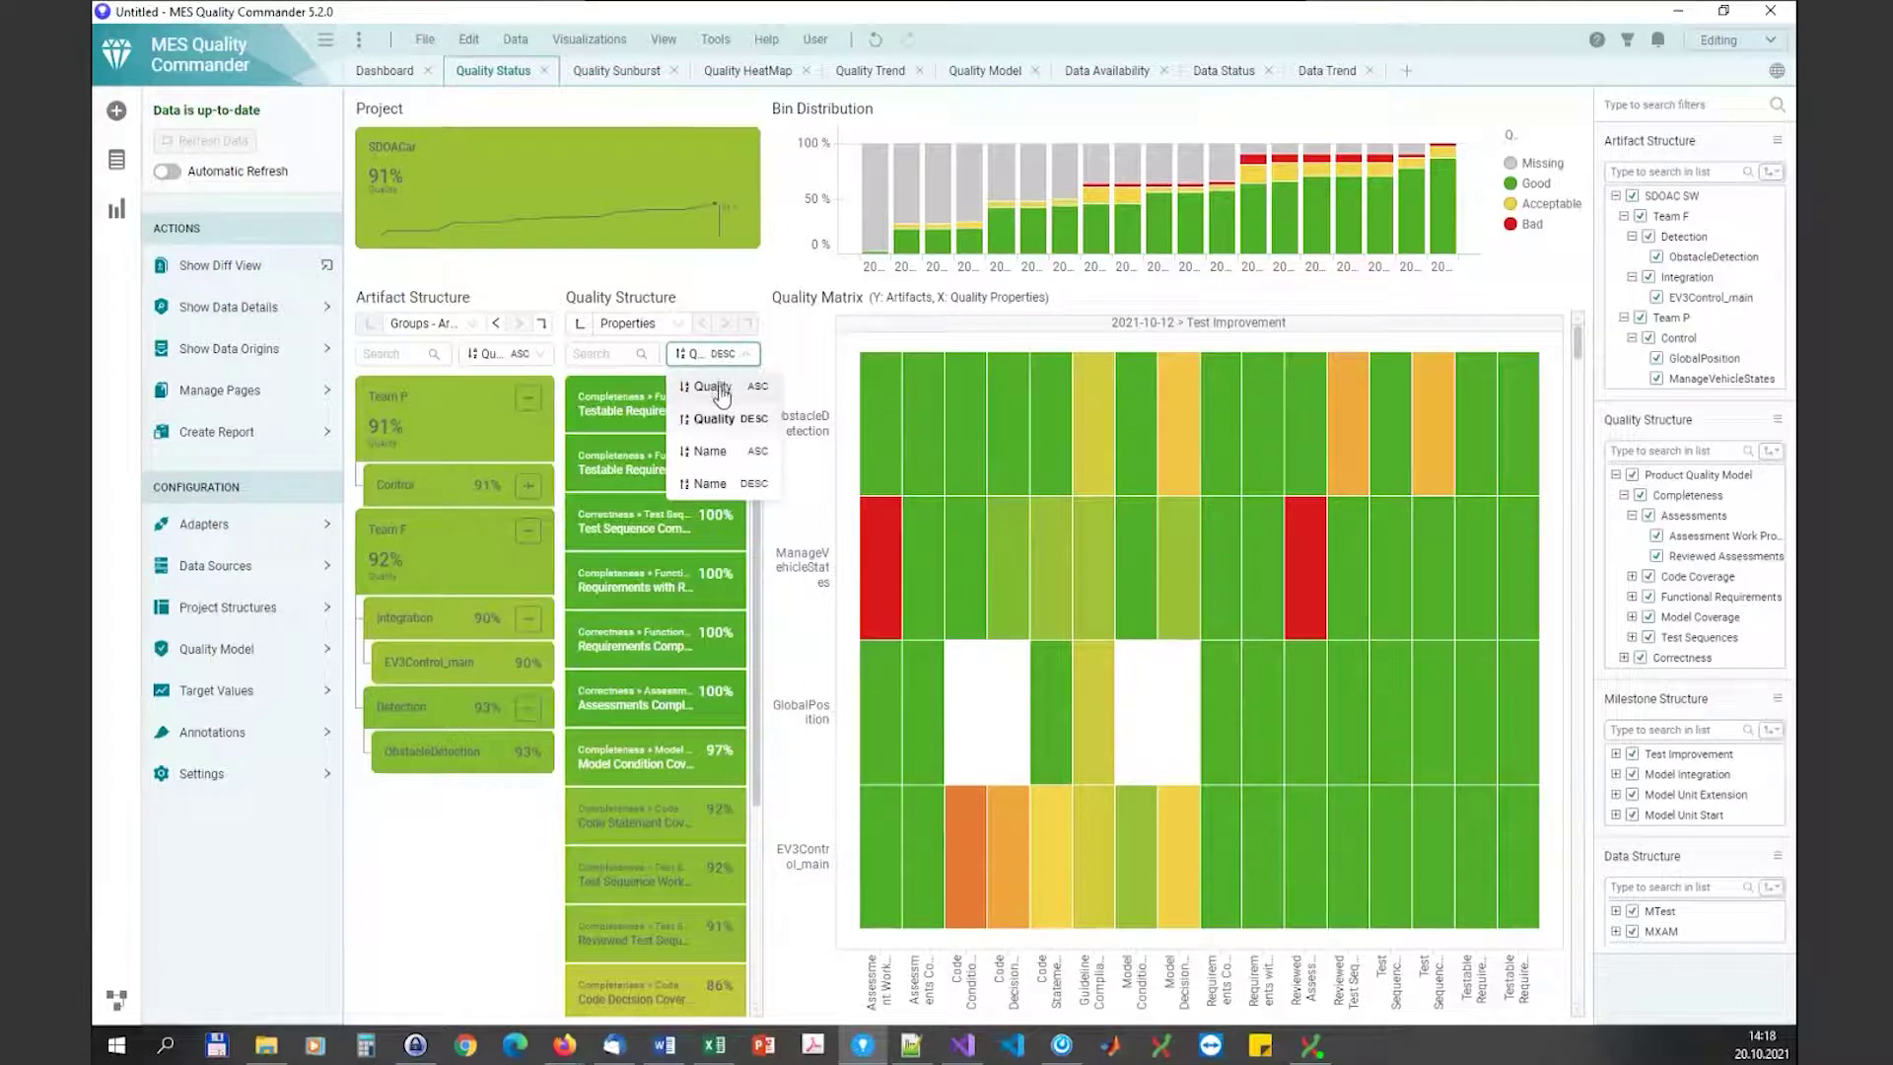
Step: Sort the properties by Name ASC, then by Quality ASC, starting with Reviewed Assessments at 75%
{"action": "left_click", "coordinate": [714, 453]}
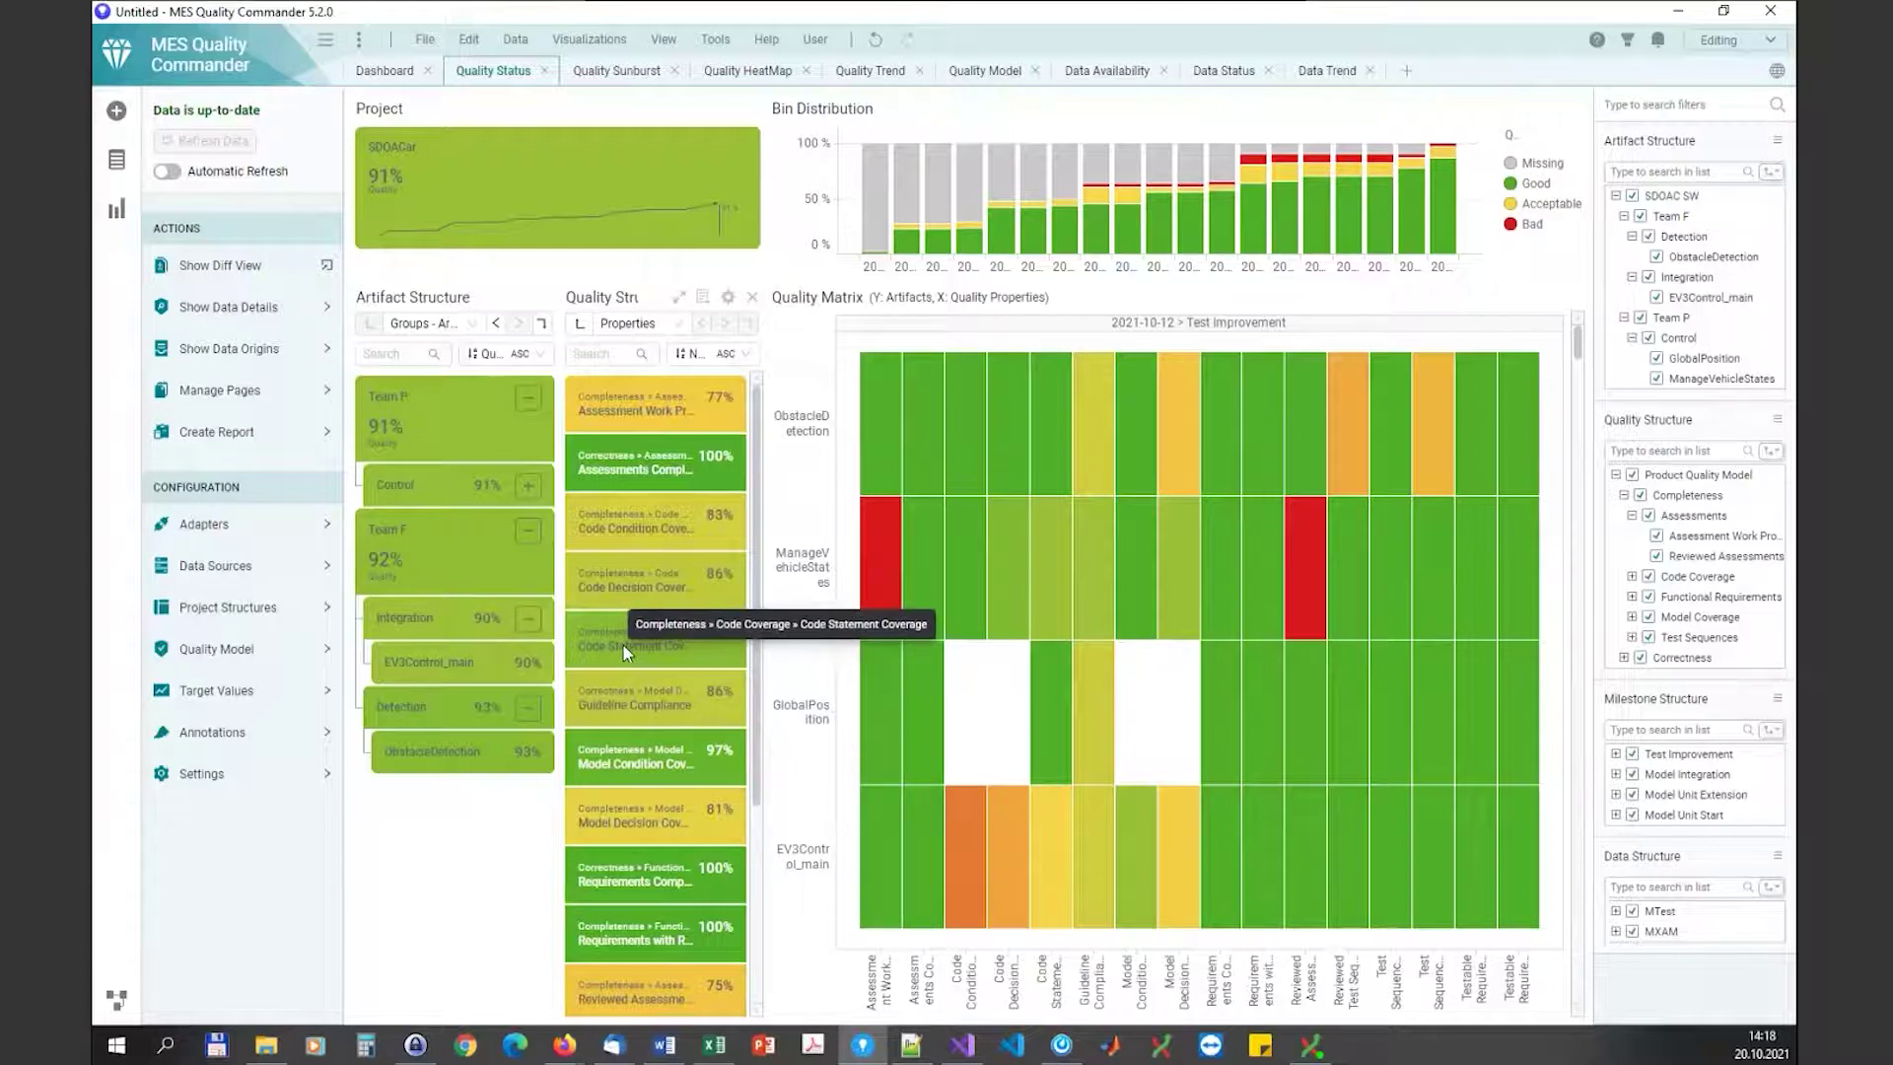
{"action": "left_click", "coordinate": [749, 361]}
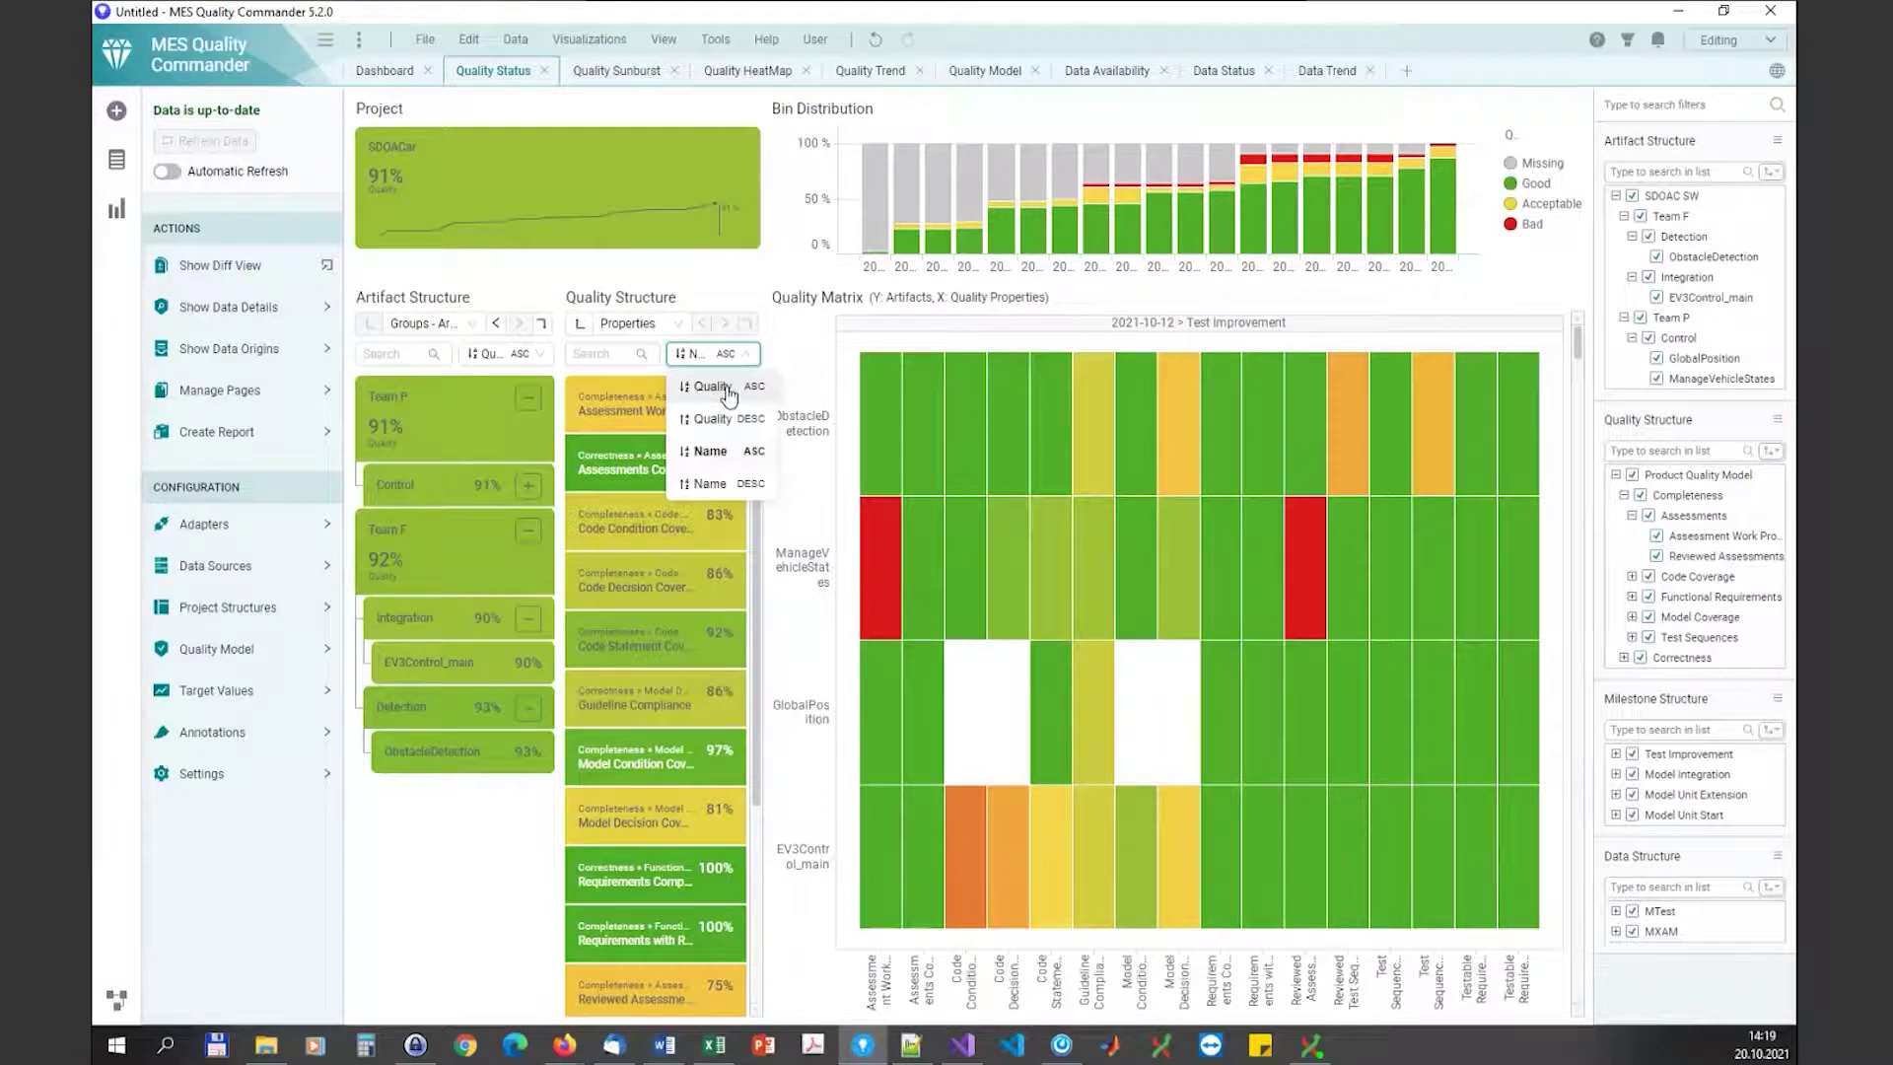
{"action": "left_click", "coordinate": [730, 394]}
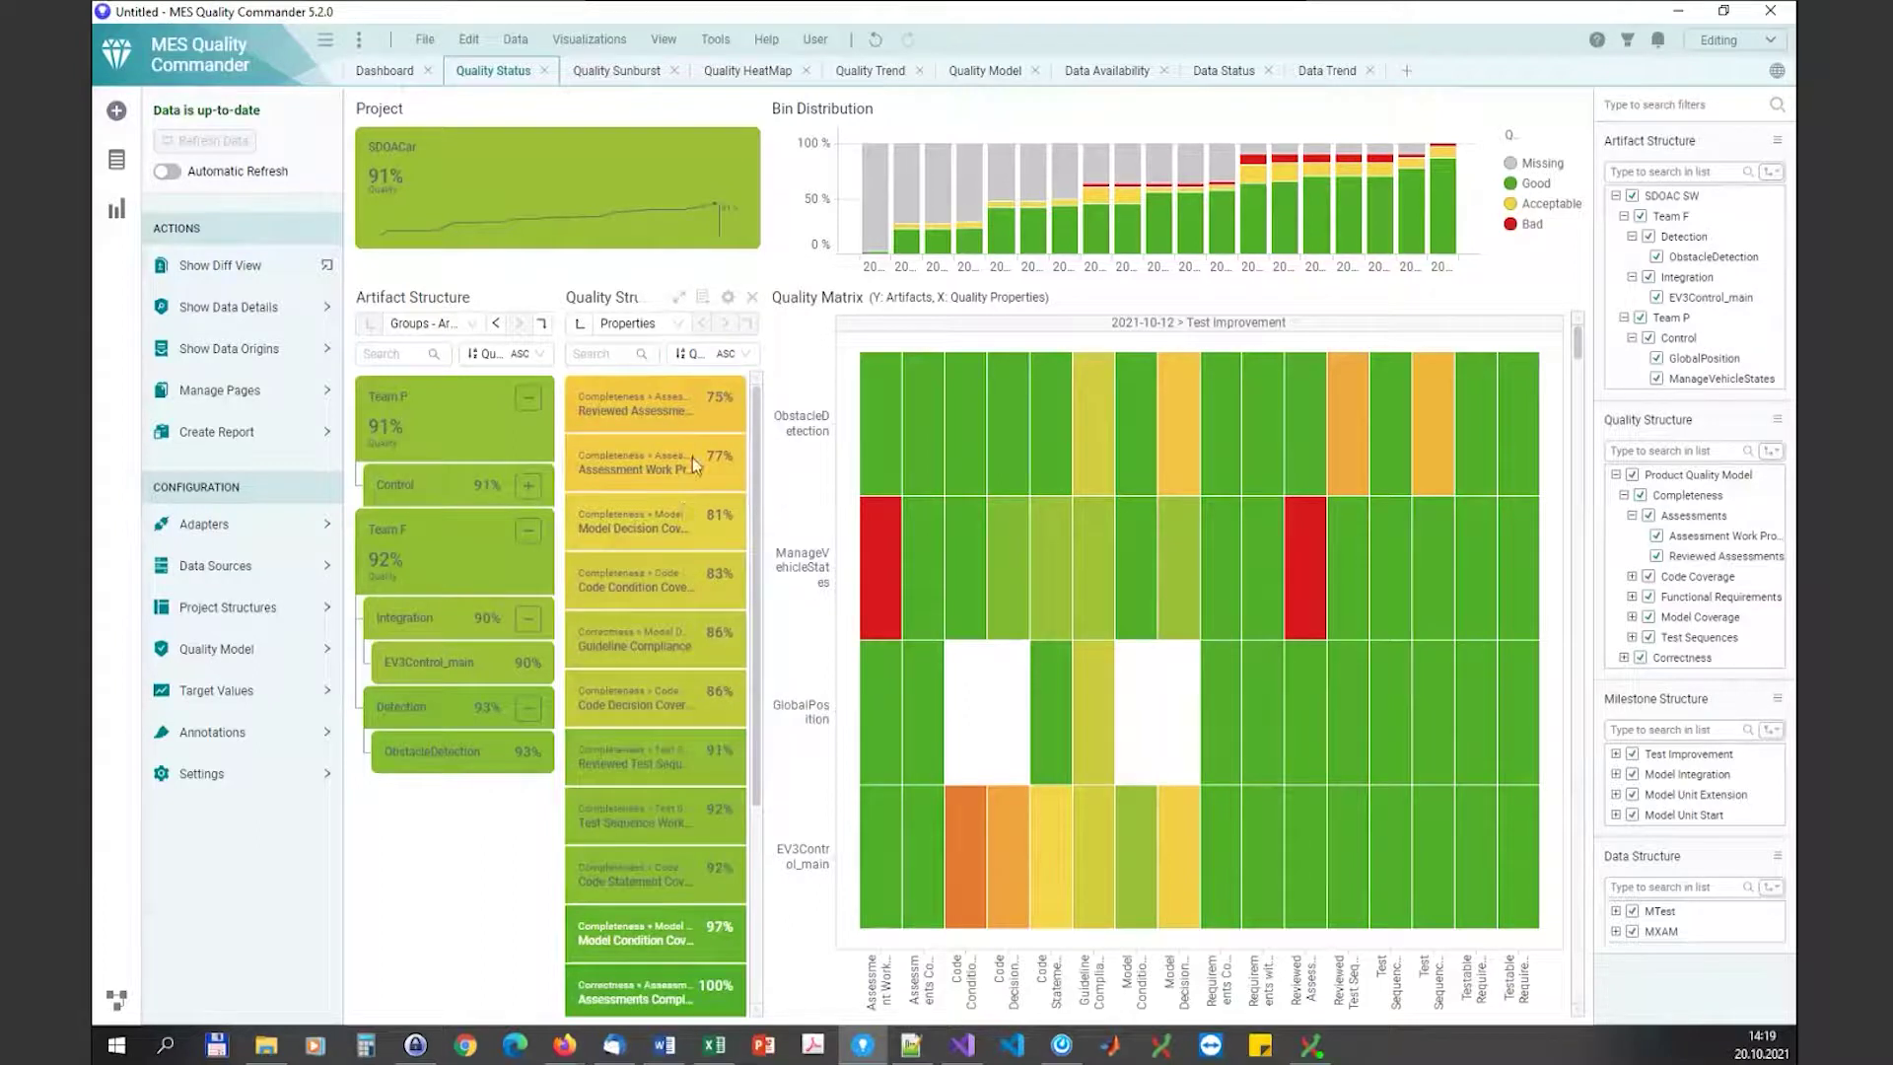